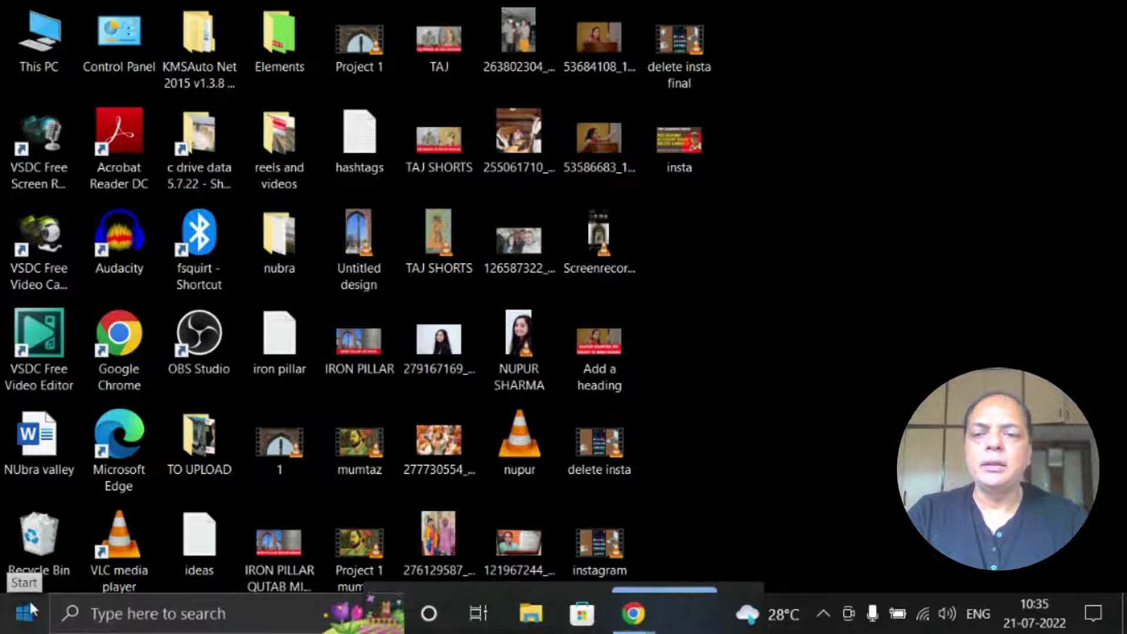
Open the mouse pointer size and color settings by way of the mouse device settings in Windows Settings
left_click(26, 610)
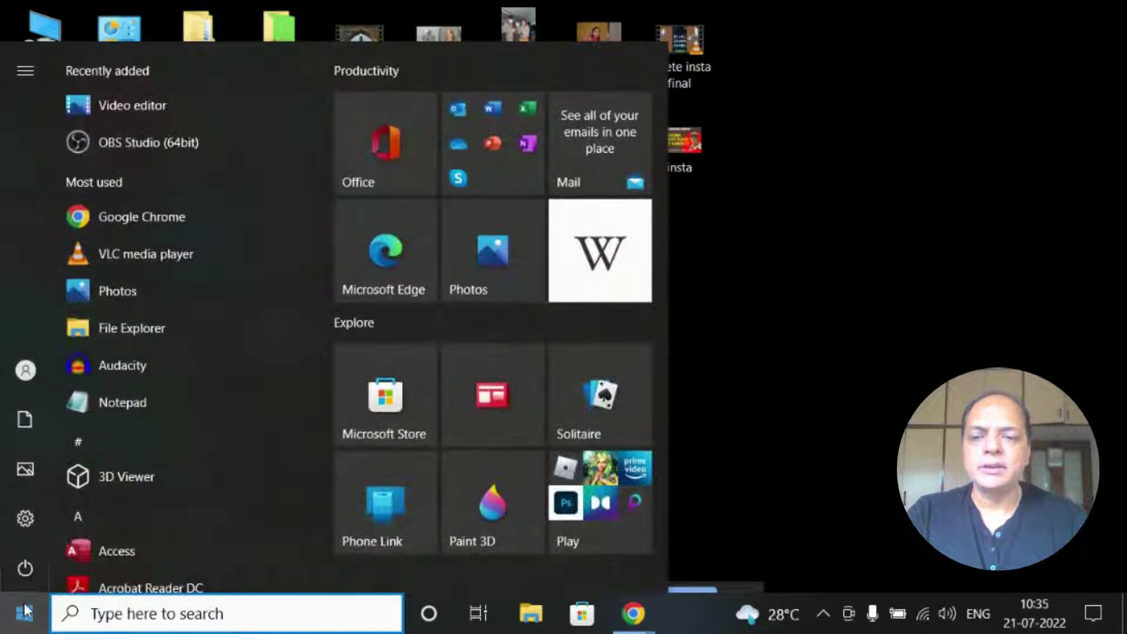
left_click(29, 528)
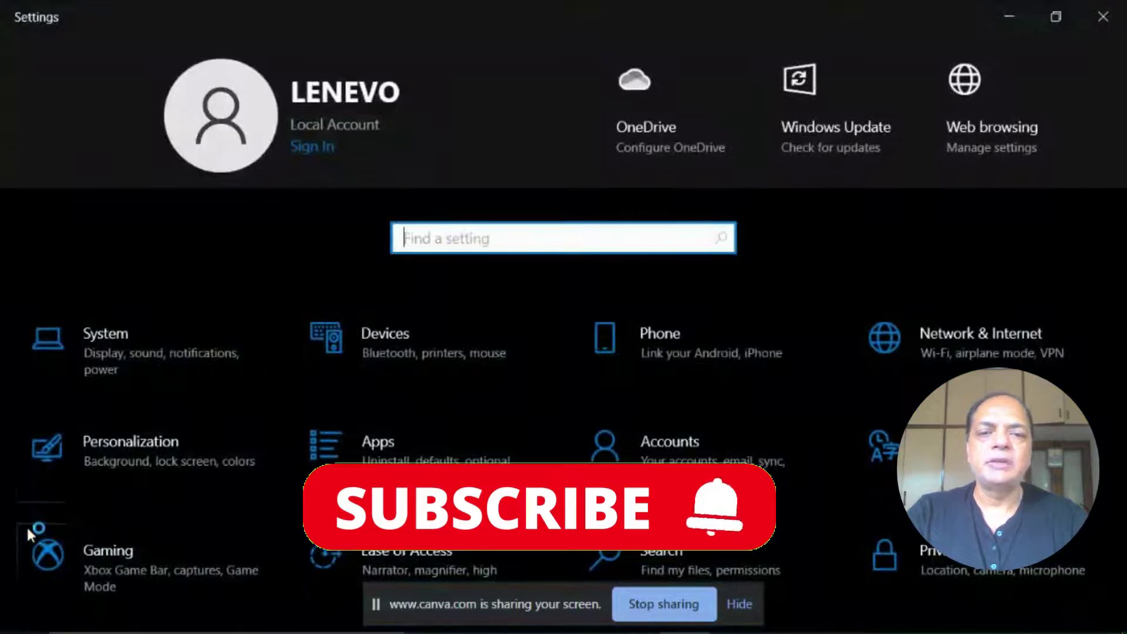
left_click(386, 336)
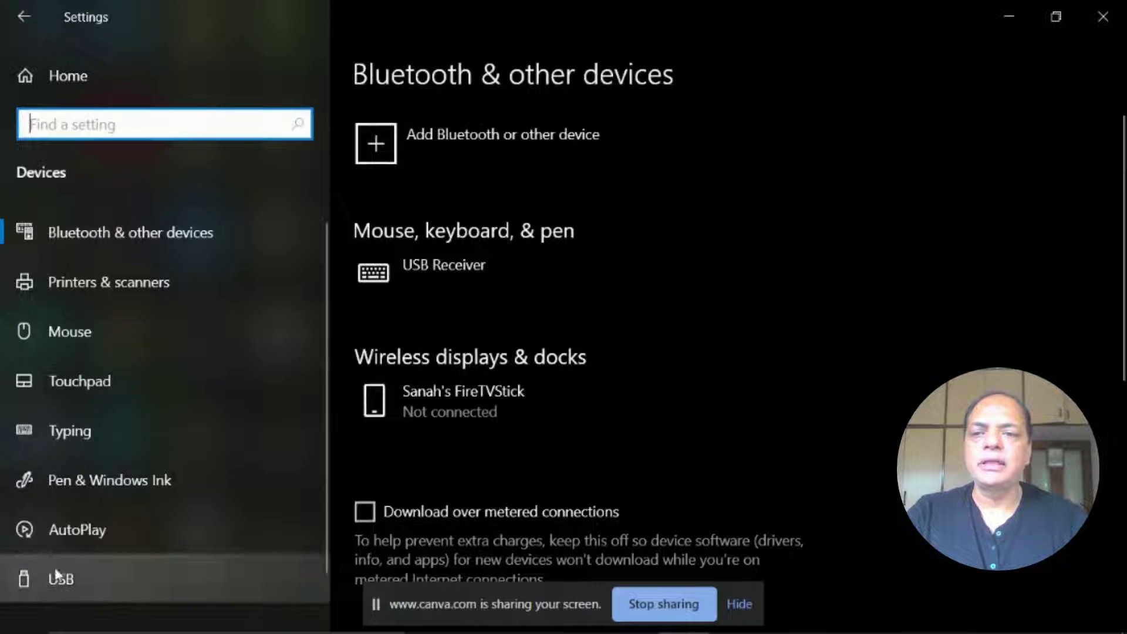
left_click(86, 329)
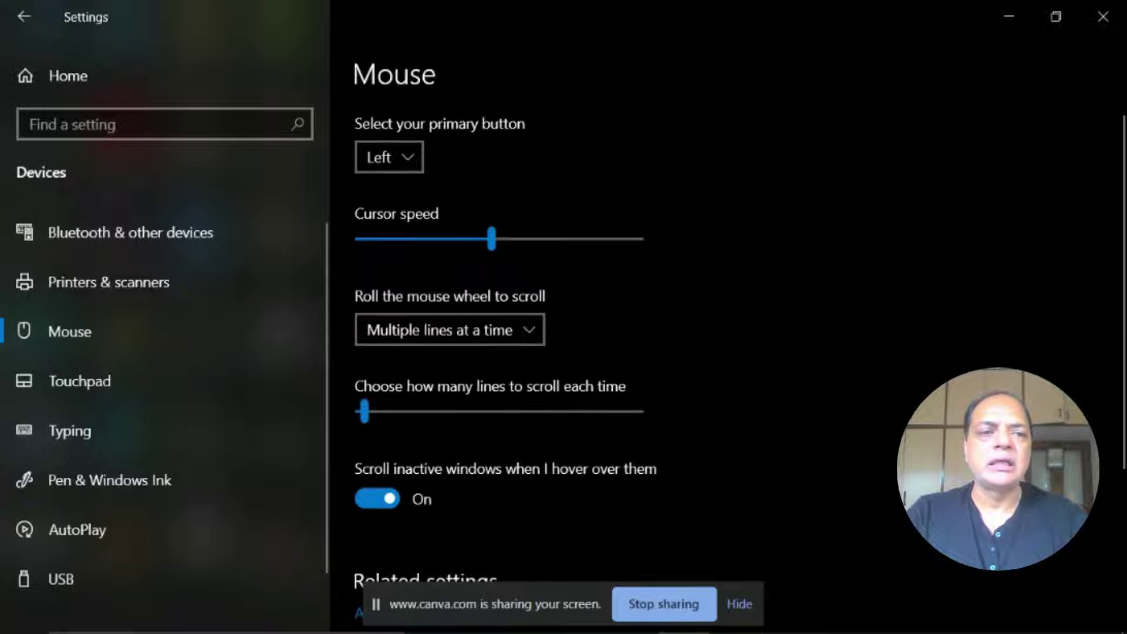
scroll(1123, 218, "down", 2)
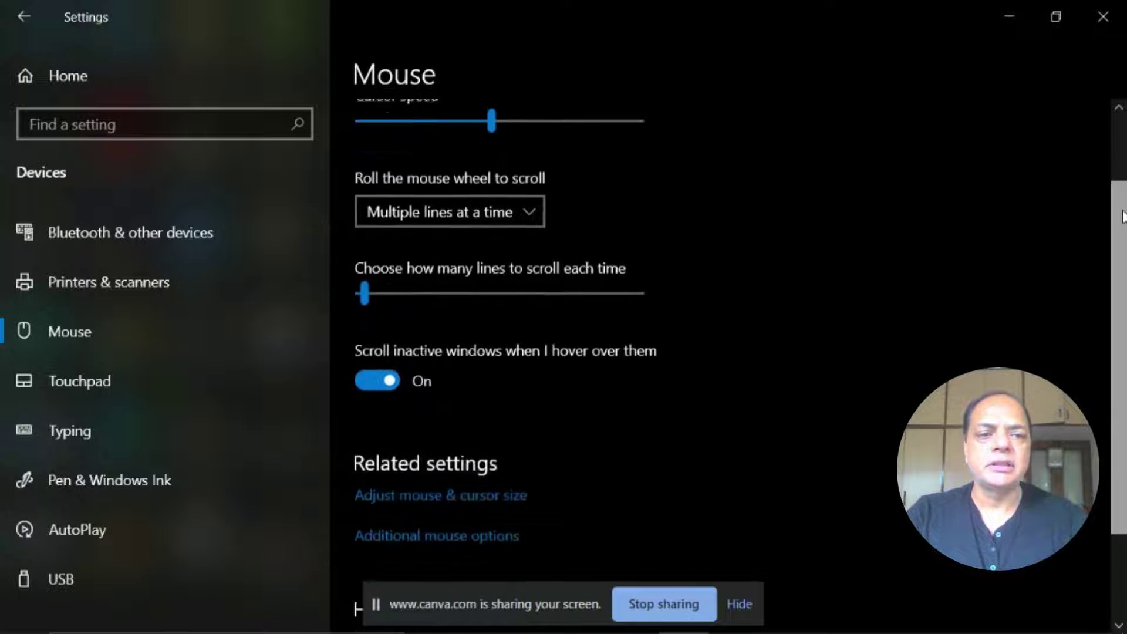
scroll(1122, 218, "down", 2)
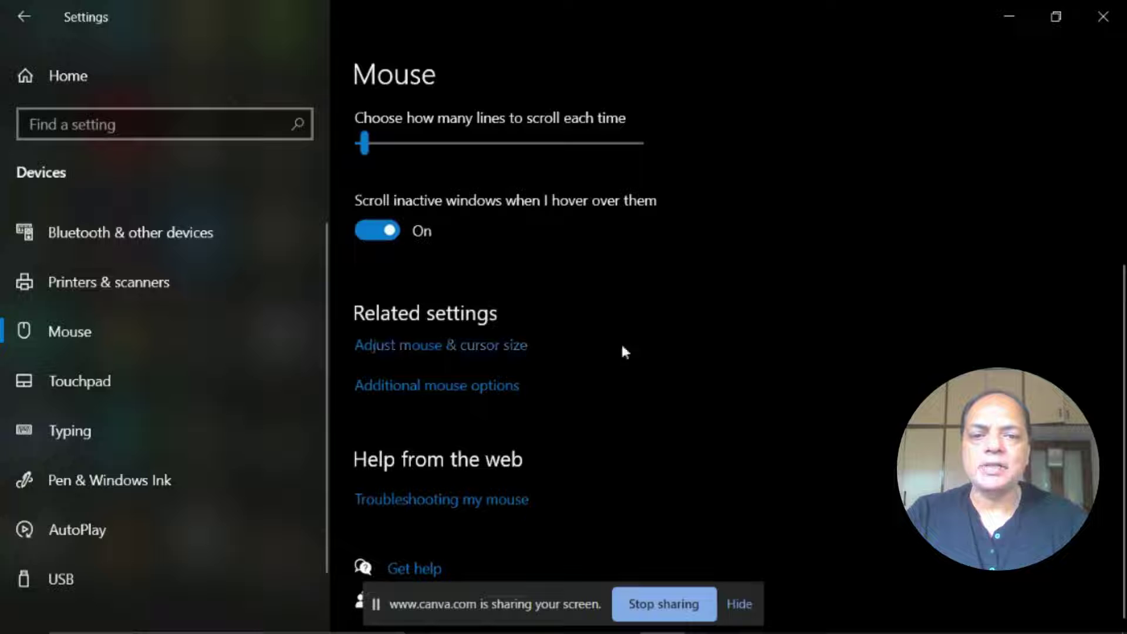
left_click(466, 347)
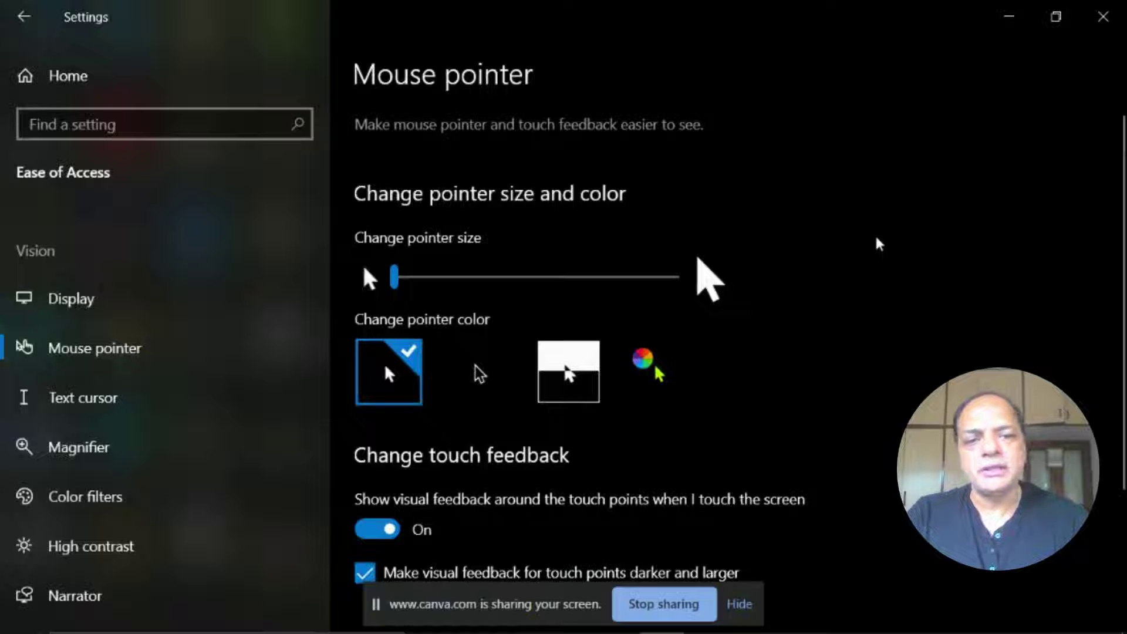
Set the pointer size to maximum, choose the turquoise suggested color as custom pointer color, and close Settings
left_click(394, 276)
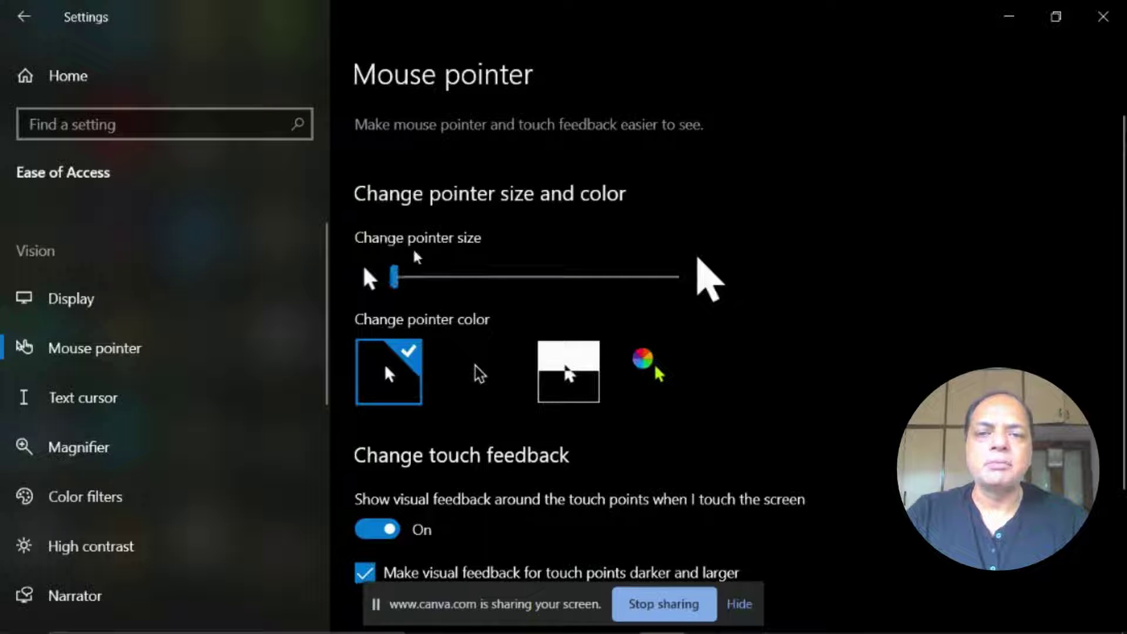
left_click_drag(392, 287, 708, 300)
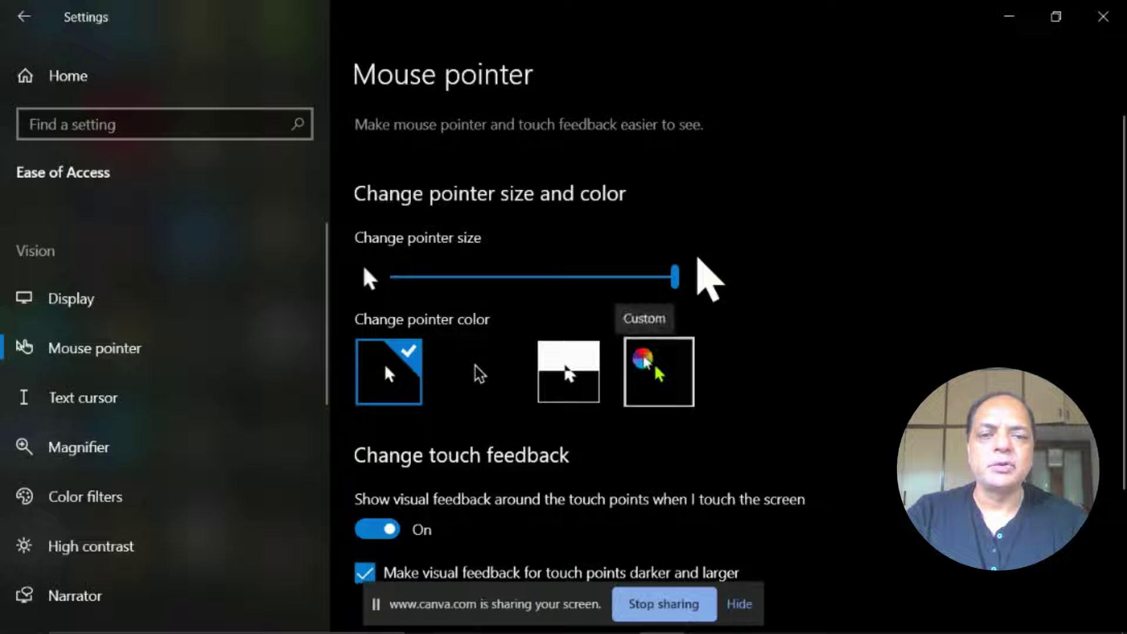
left_click(645, 360)
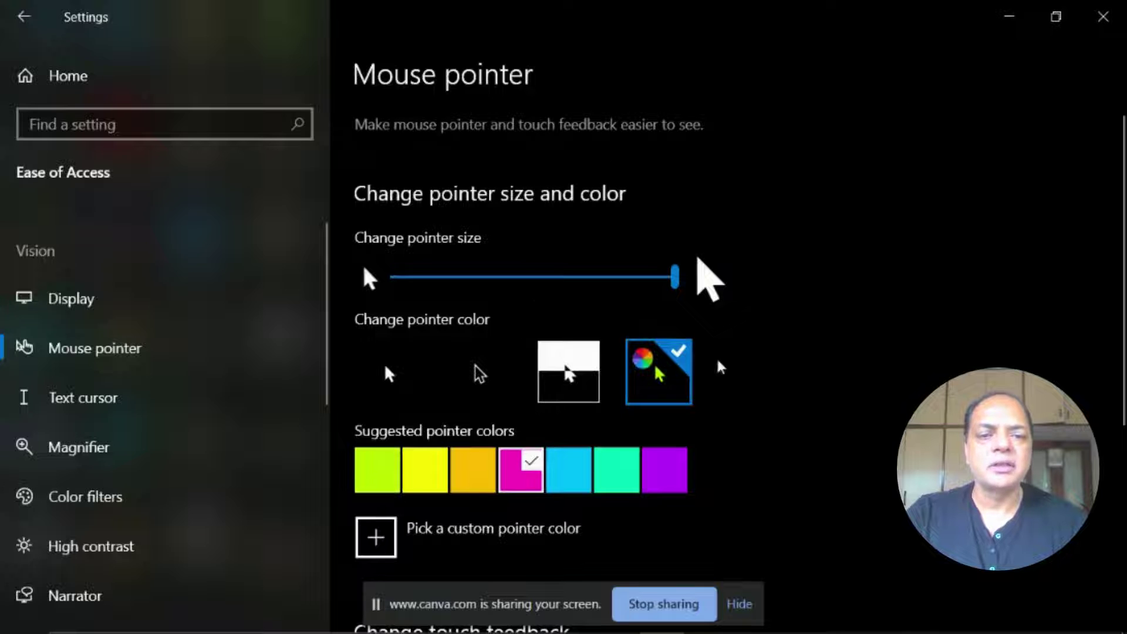
left_click(608, 482)
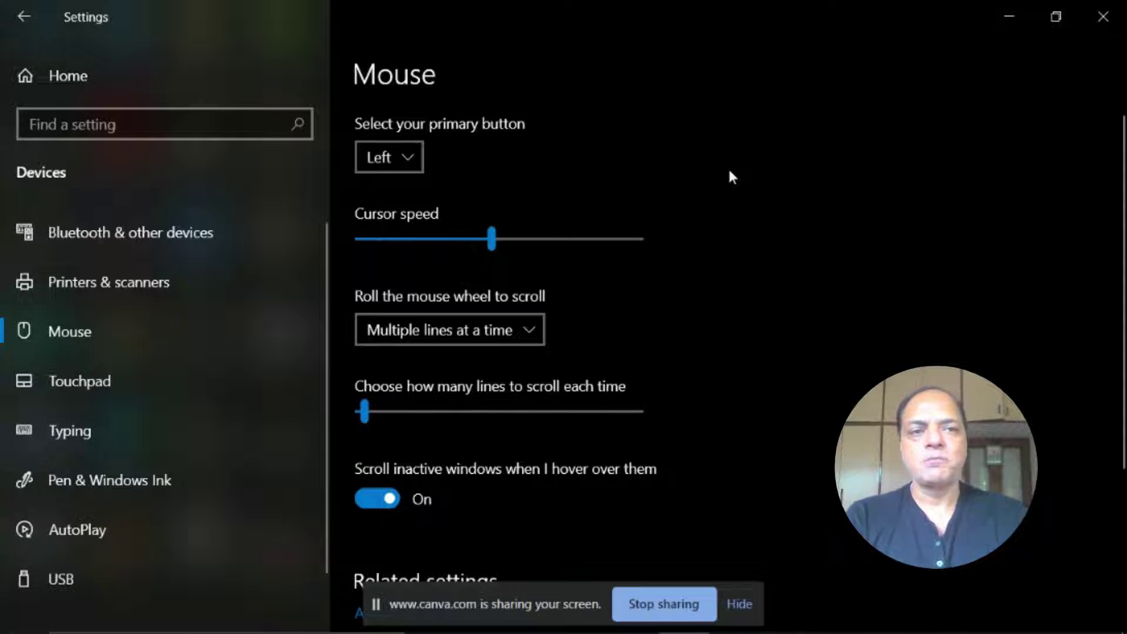
left_click(1104, 17)
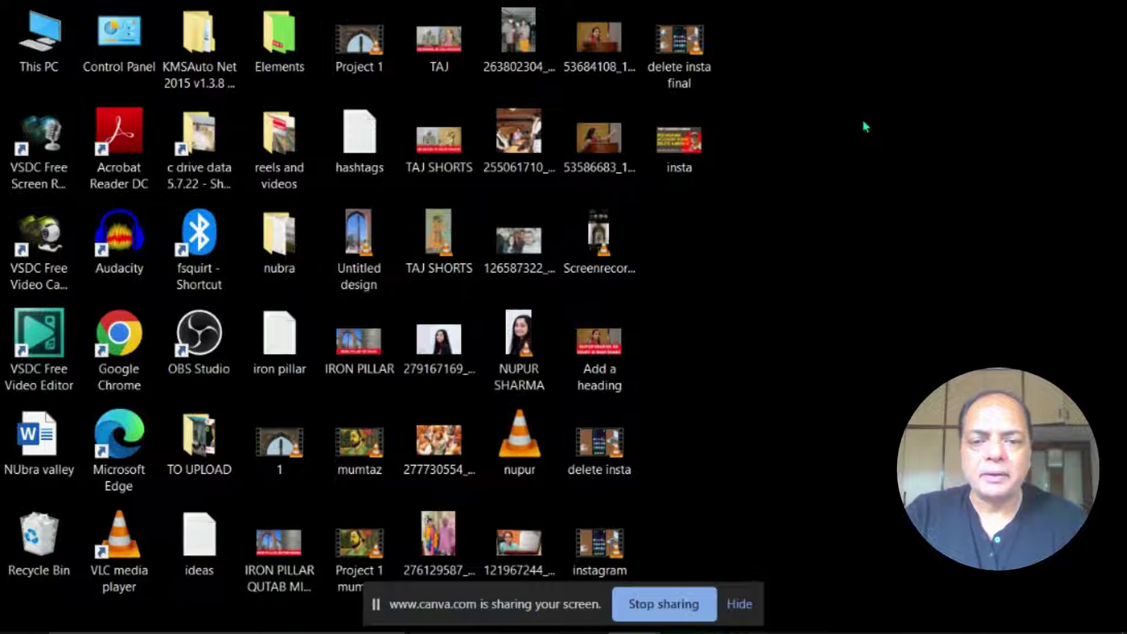
Search Windows for "store" and open Microsoft Store
mouse_move(23, 629)
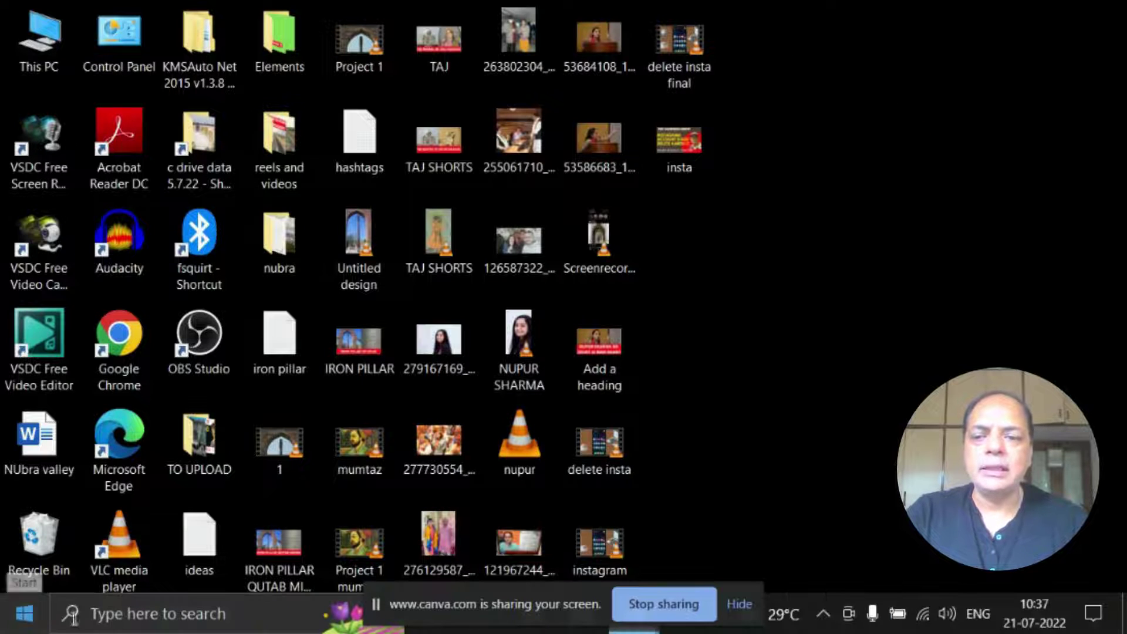
left_click(157, 617)
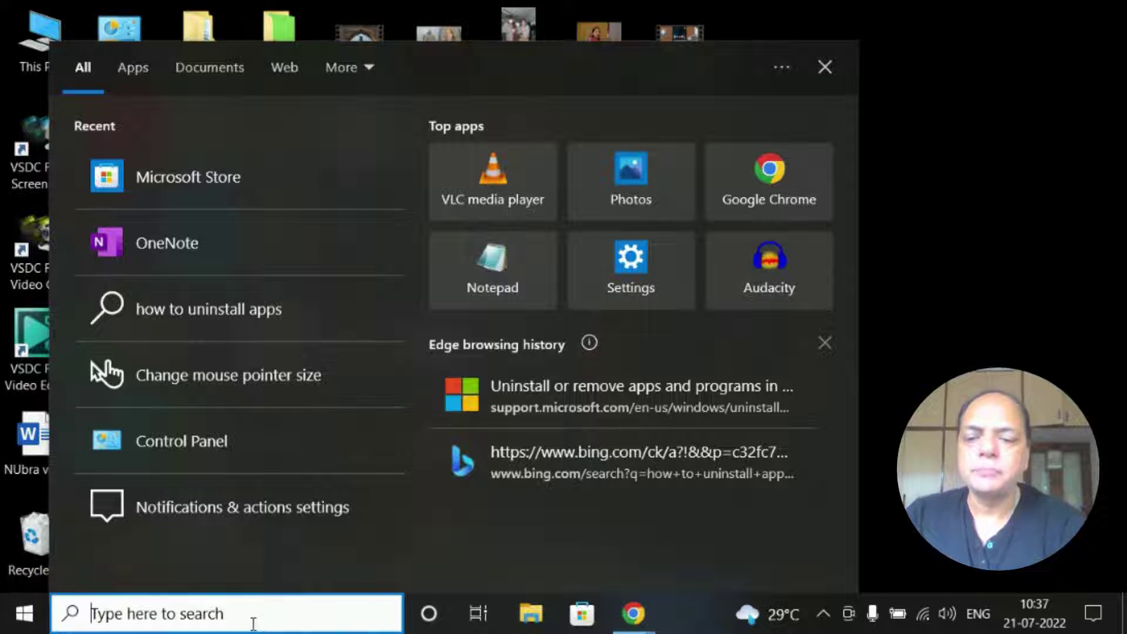
type("s")
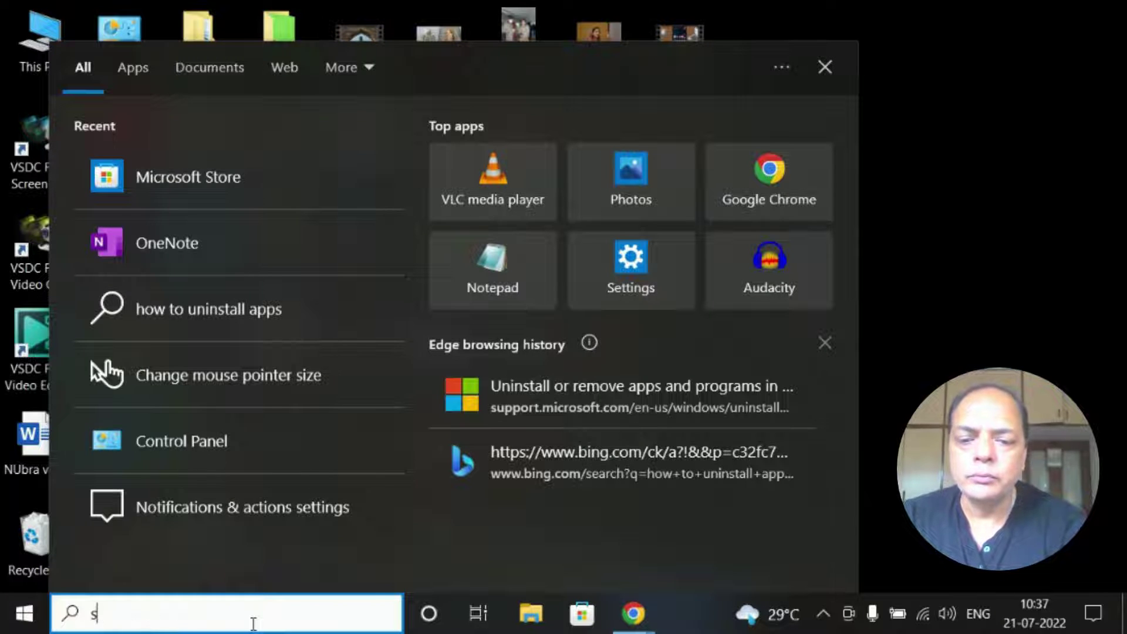
type("tore")
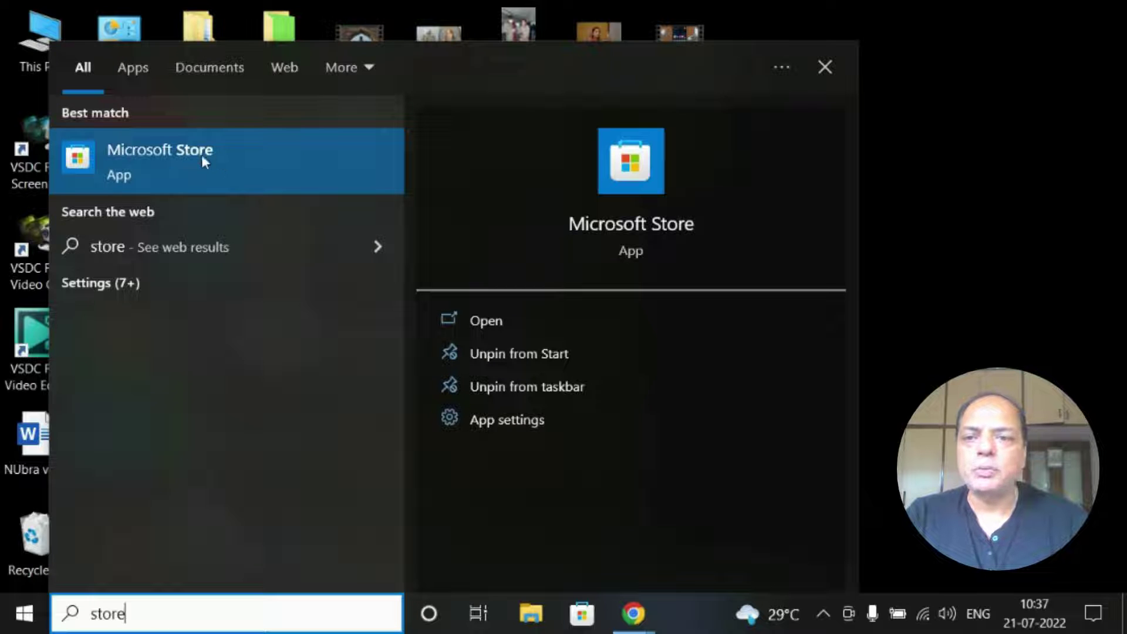
left_click(279, 167)
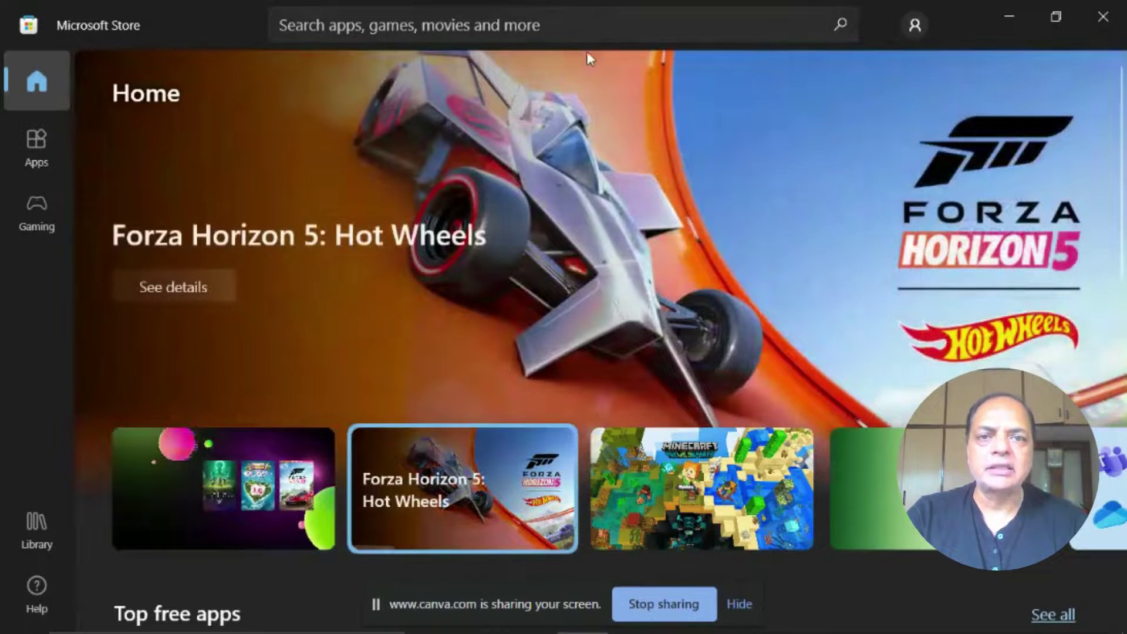
Search the store for "mouse pointer highlight" and open the Mouse pointer highlight app's page
left_click(591, 23)
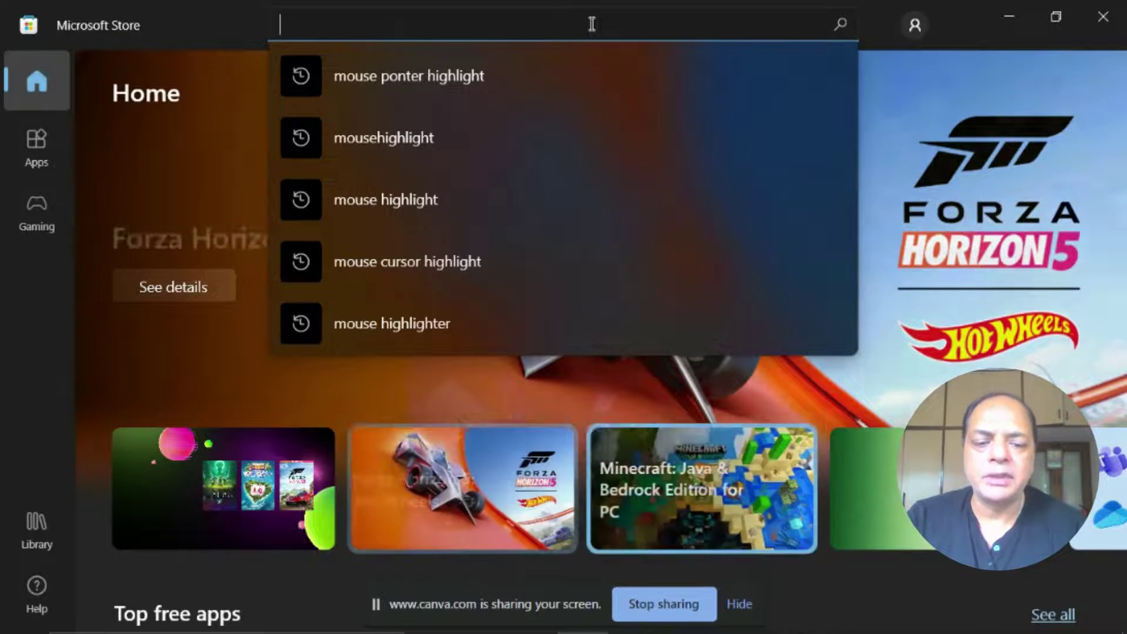
type("mo")
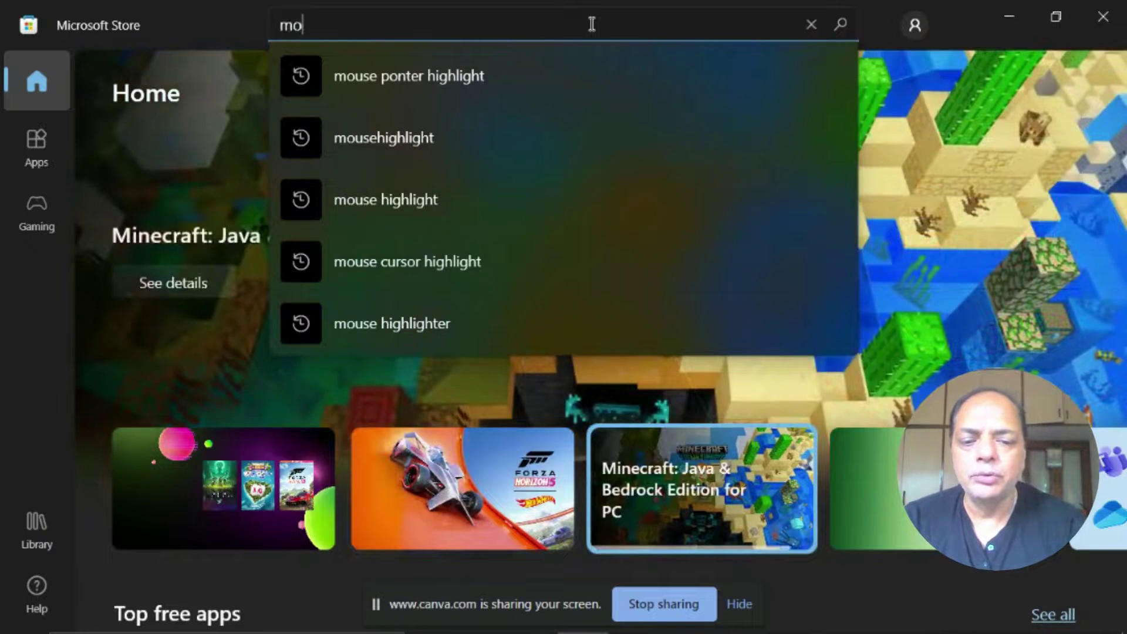
type("use ")
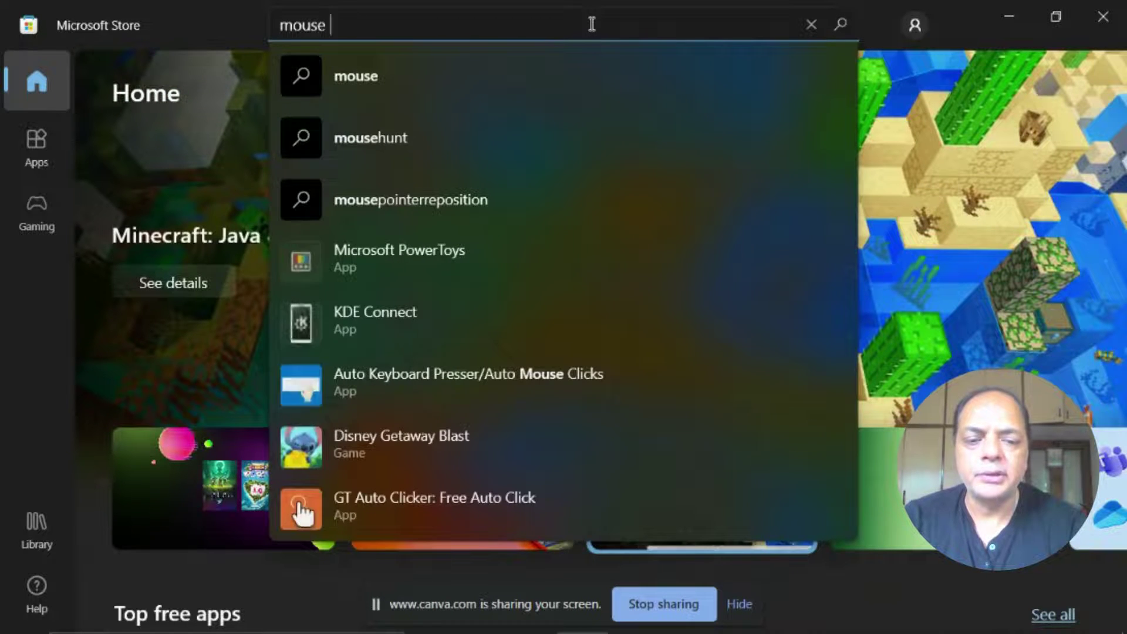
type("pointer")
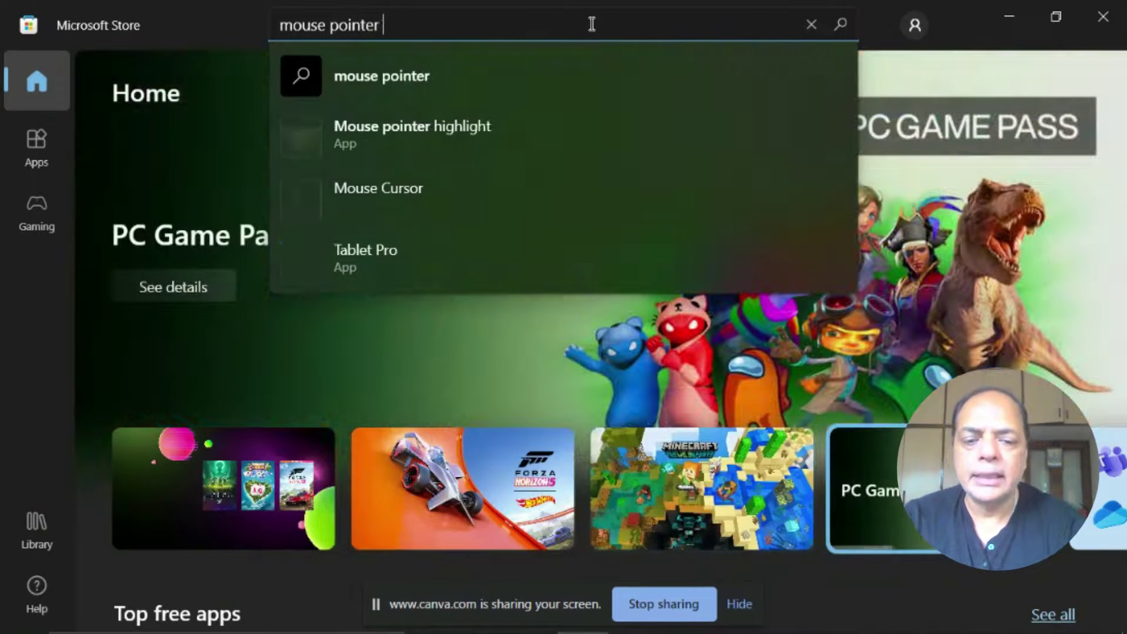
type(" highli")
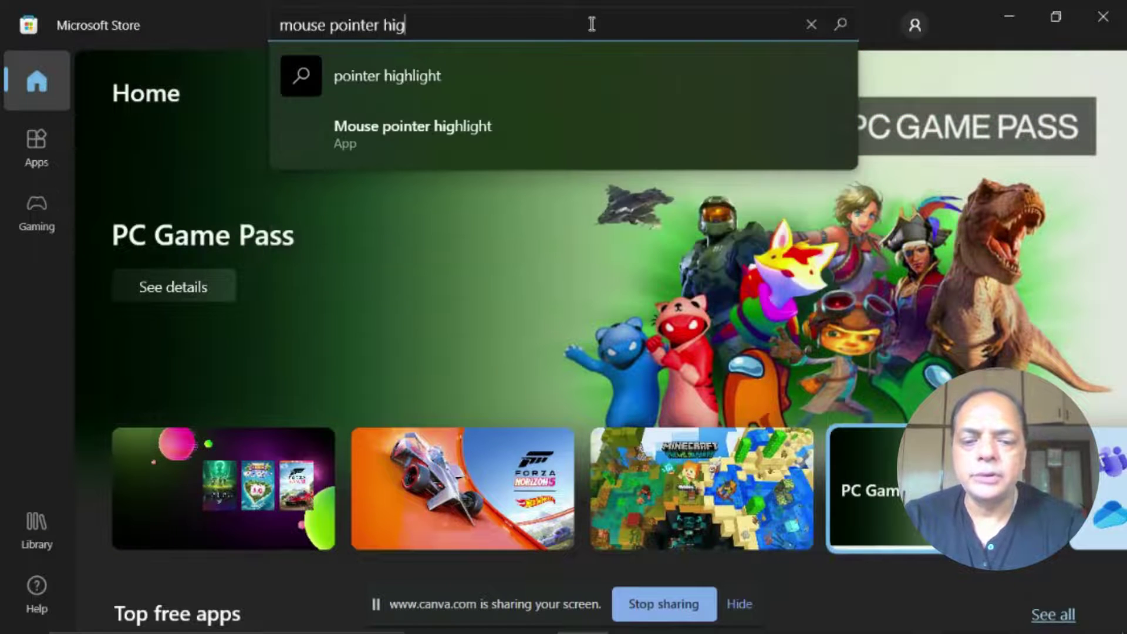
type("ght")
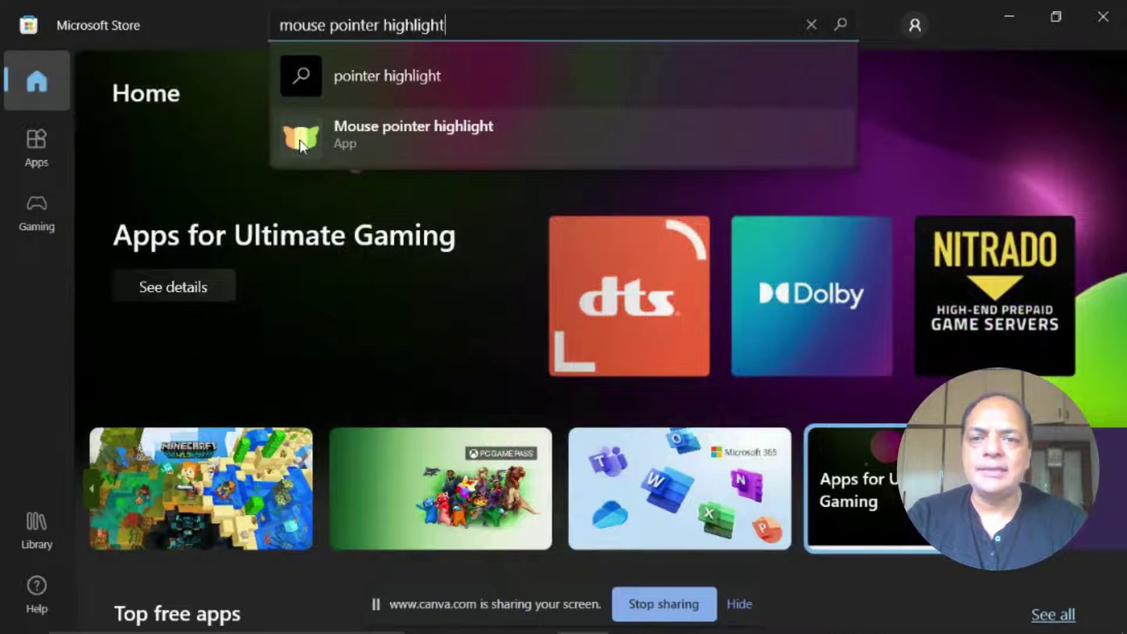
left_click(509, 134)
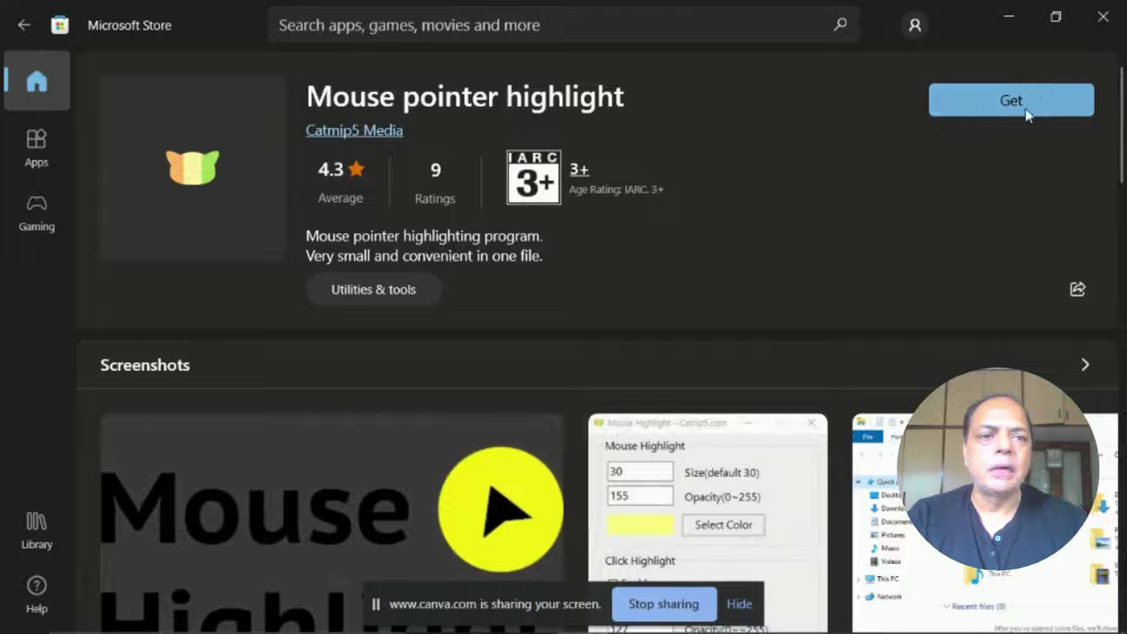
Install and launch the Mouse pointer highlight app, and close the store window
left_click(1001, 107)
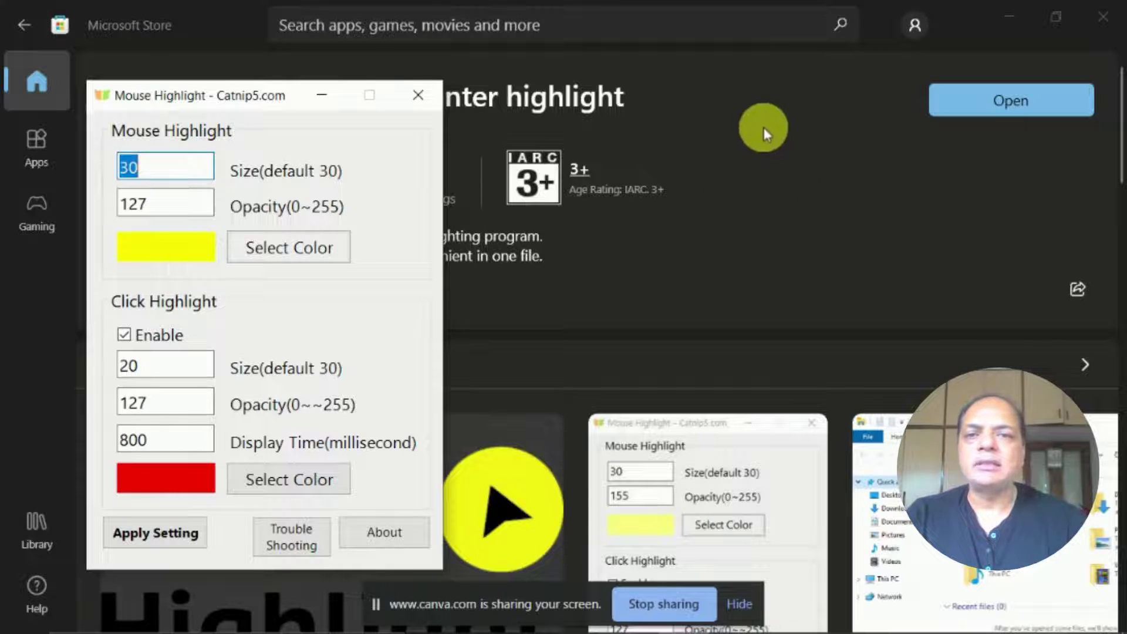
left_click(1109, 16)
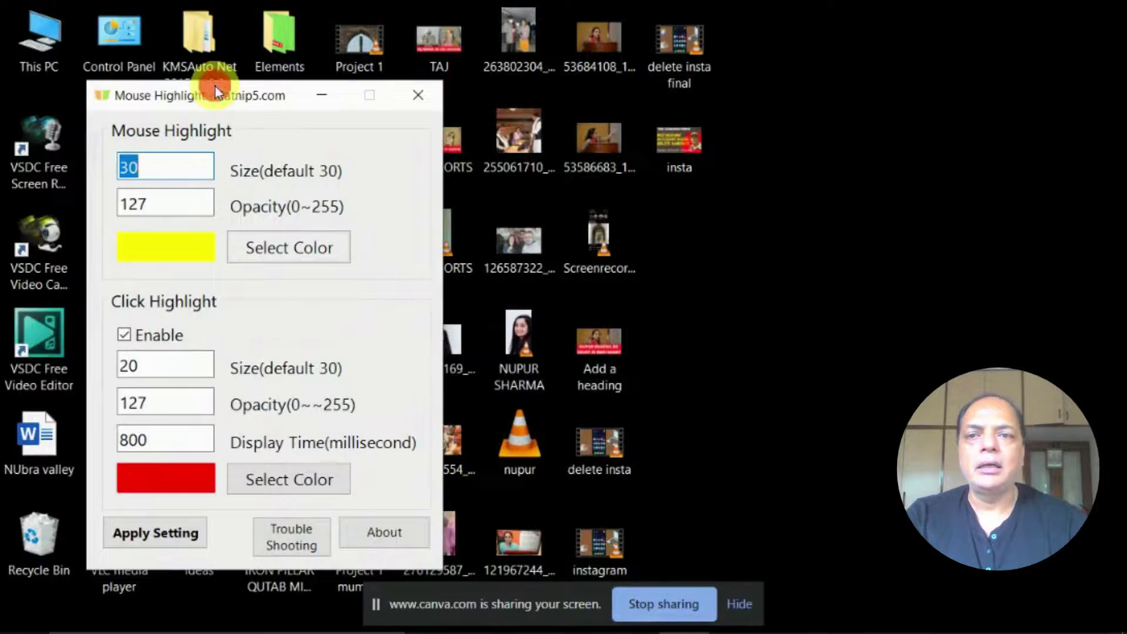
Set the mouse highlight size to 50 and apply the setting
left_click_drag(216, 92, 488, 43)
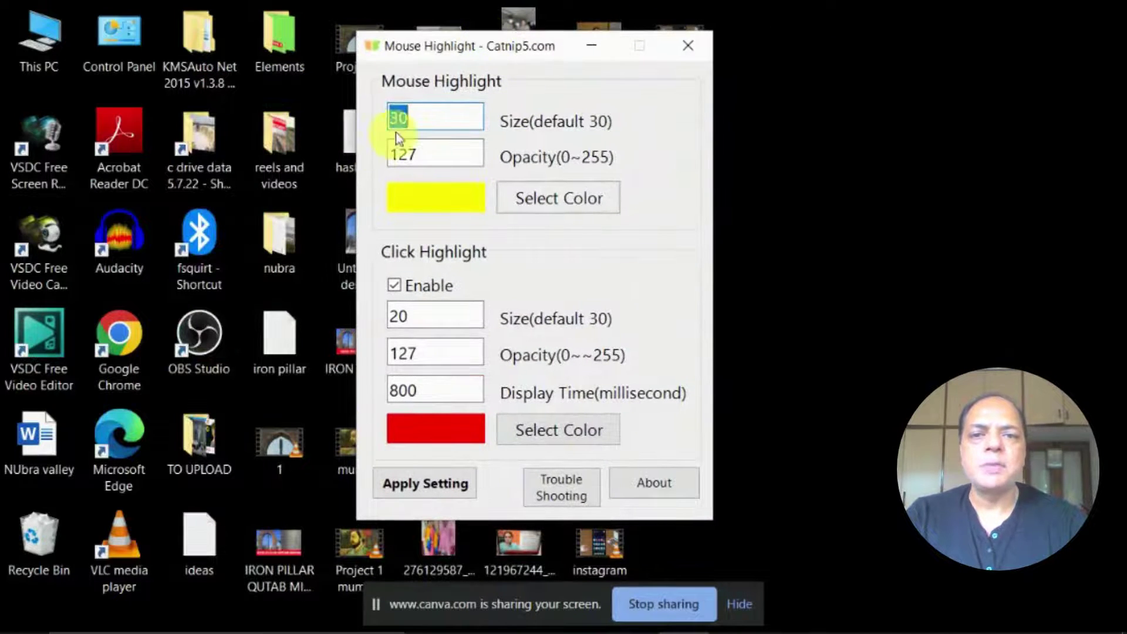
left_click(430, 120)
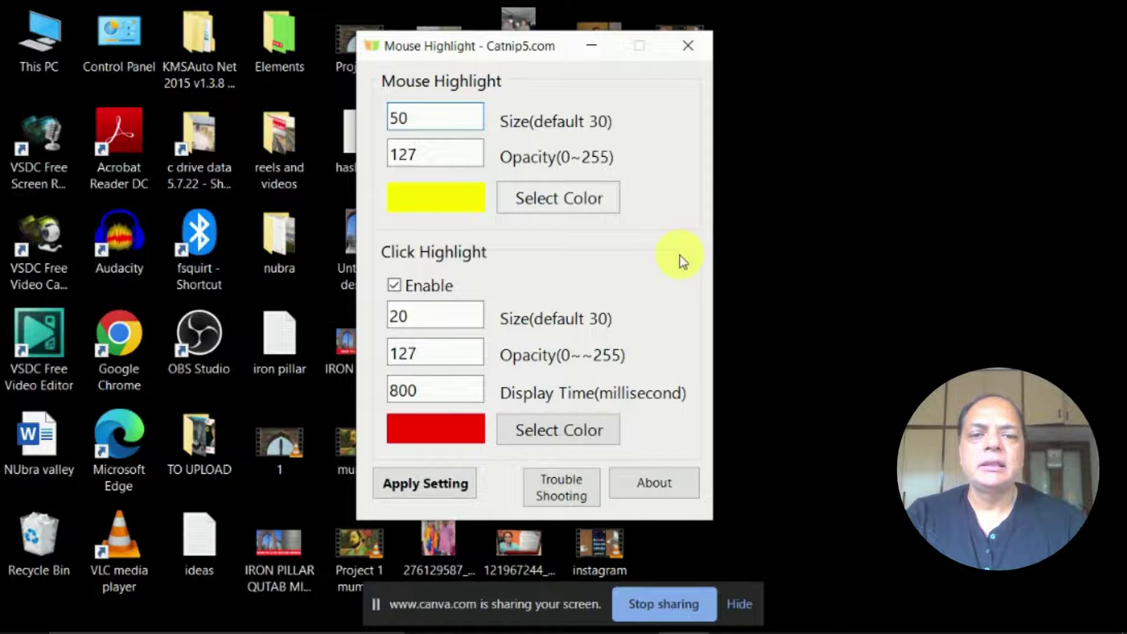
left_click(439, 485)
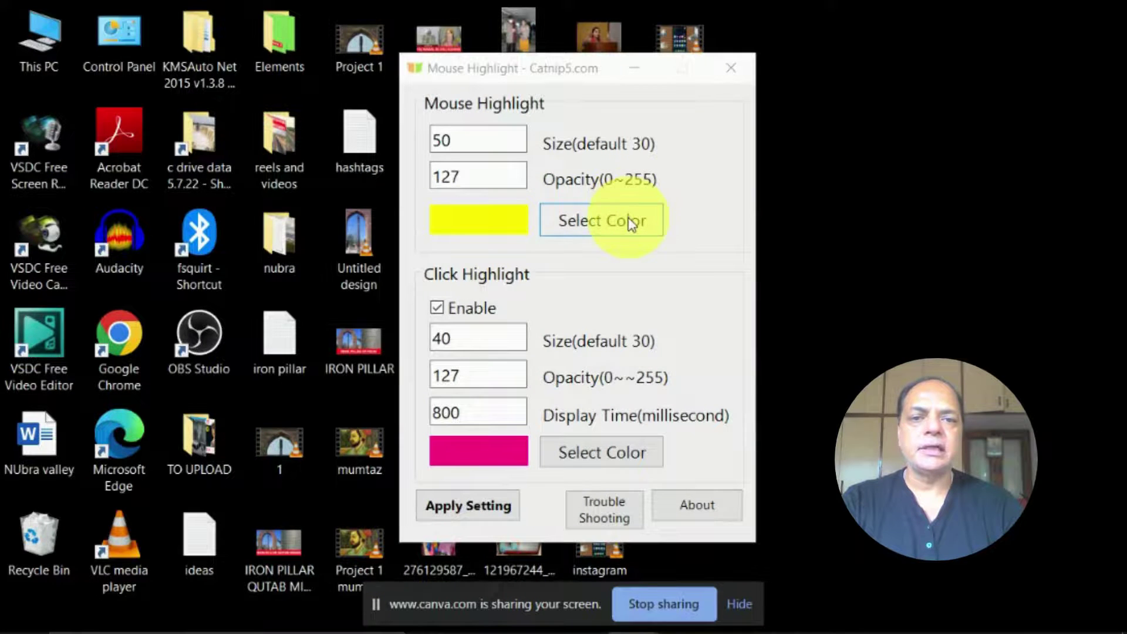
Change the mouse highlight color to the dark blue basic color
left_click(630, 224)
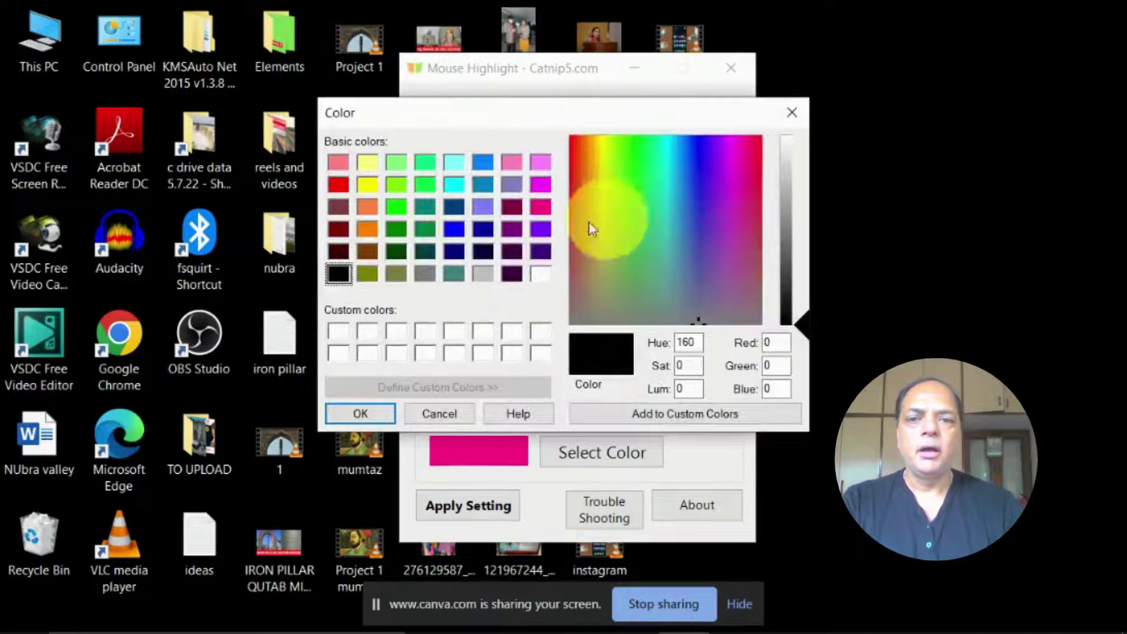
left_click(453, 207)
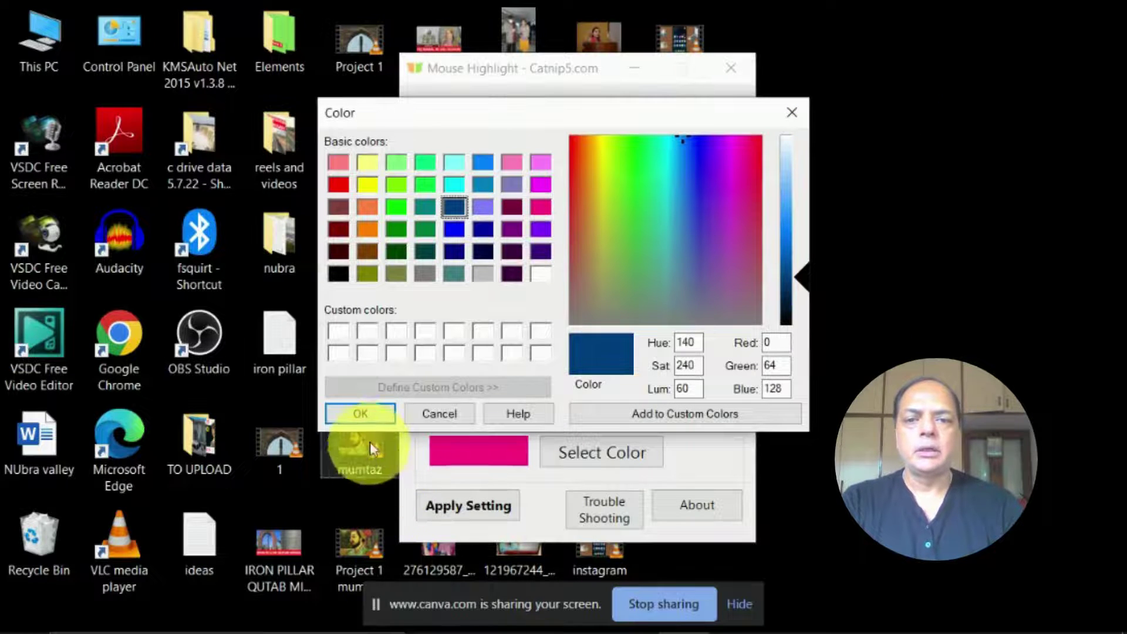
left_click(367, 414)
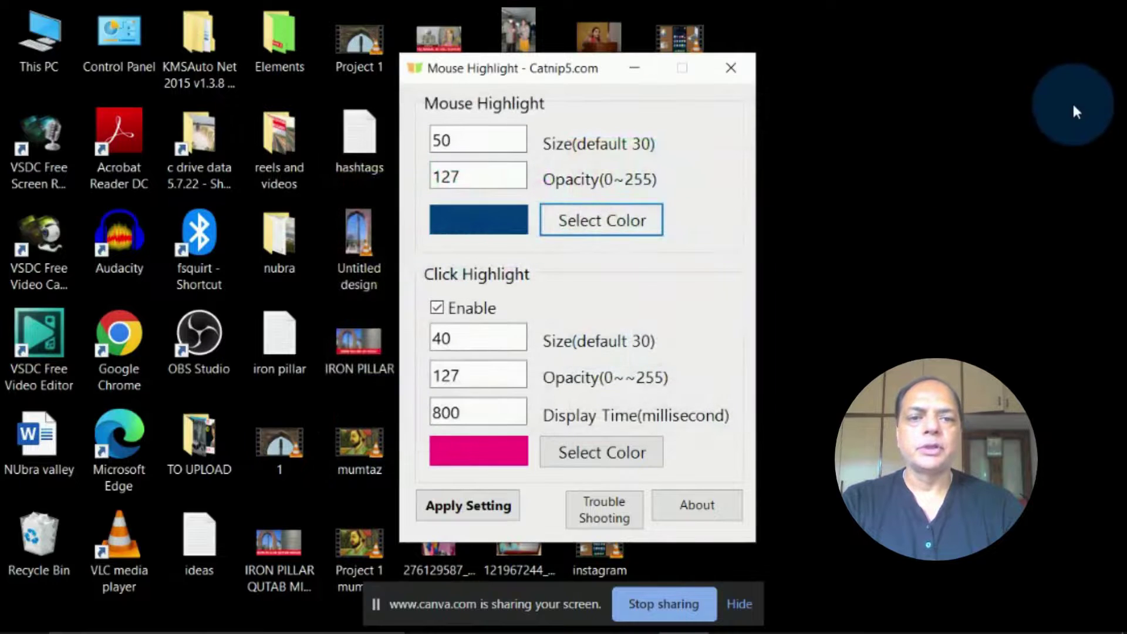
Change the mouse highlight color to the red basic color
left_click(601, 222)
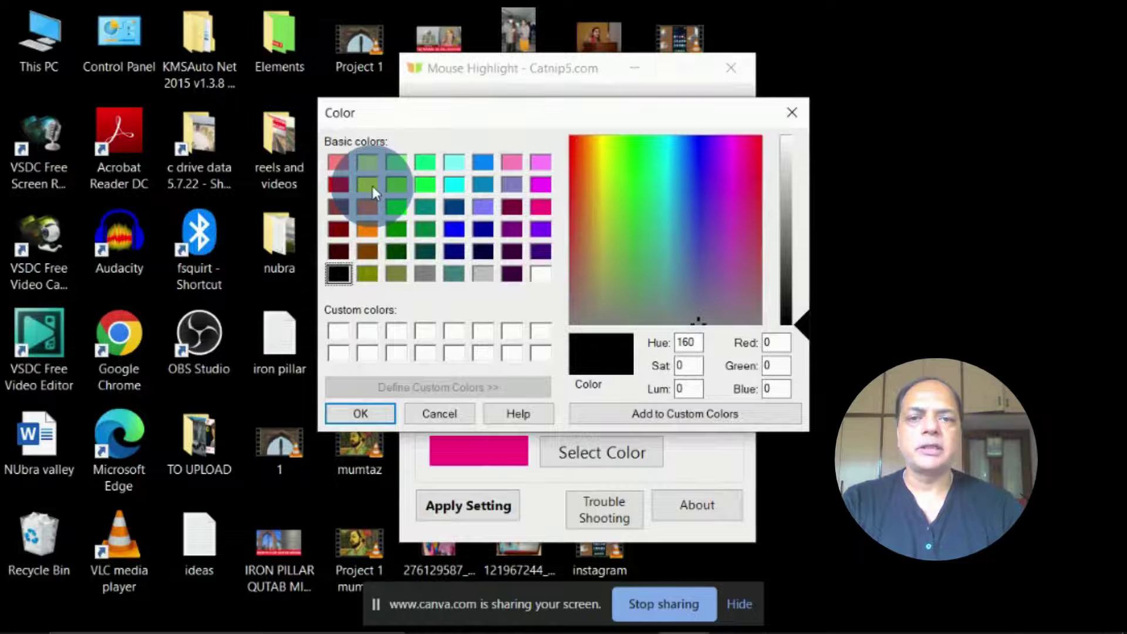
left_click(339, 184)
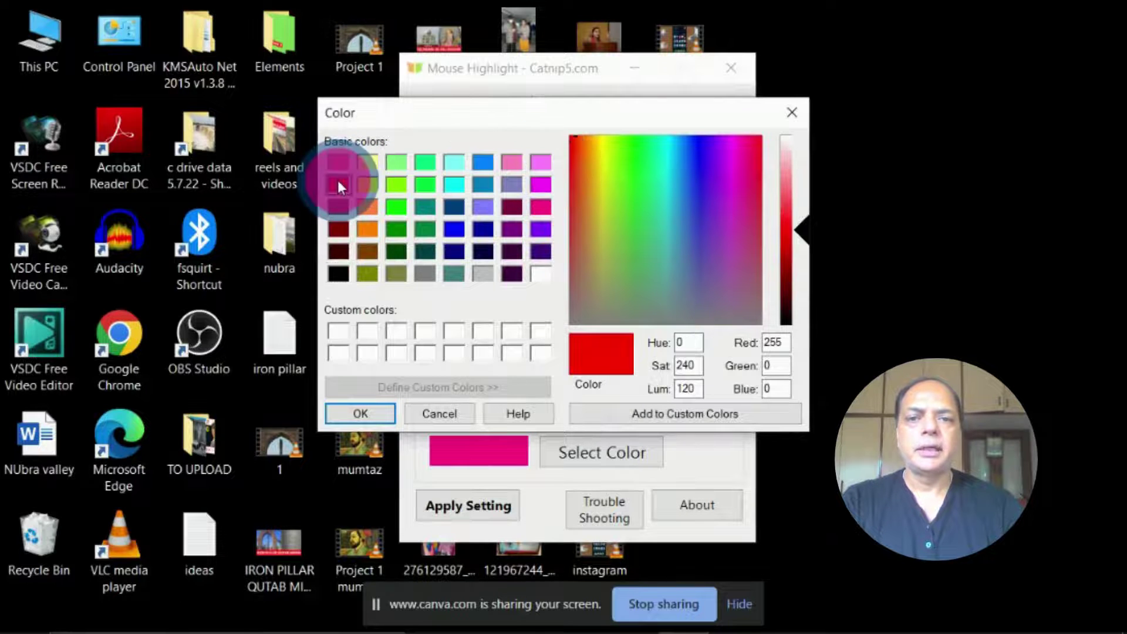
left_click(345, 413)
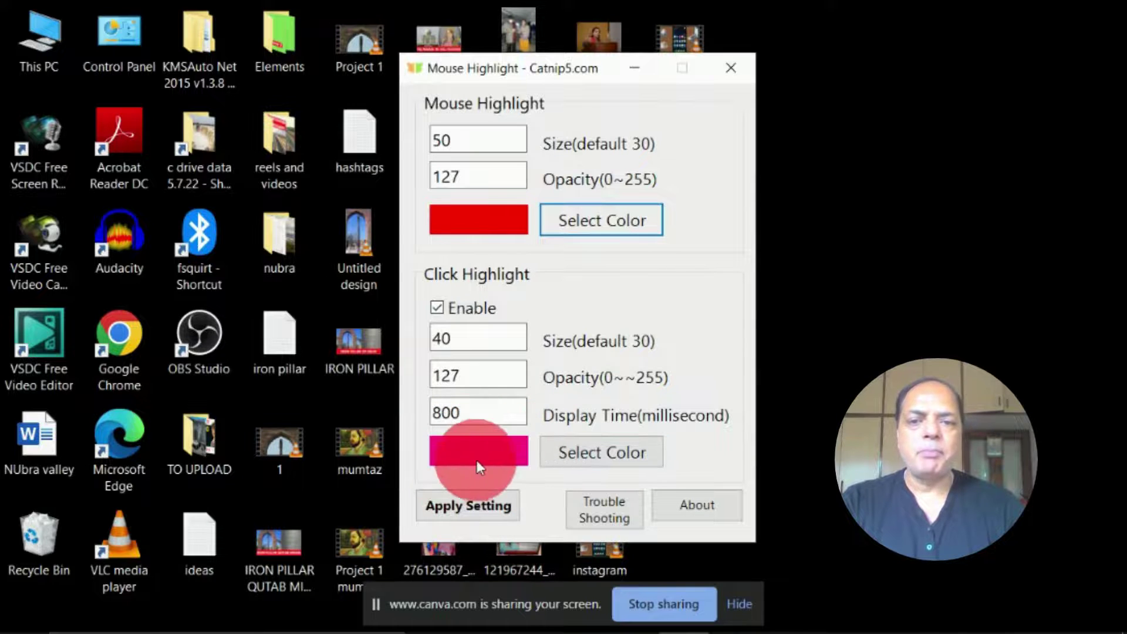
Set the click highlight size to 10, apply the setting, and test it on a desktop folder
left_click(352, 140)
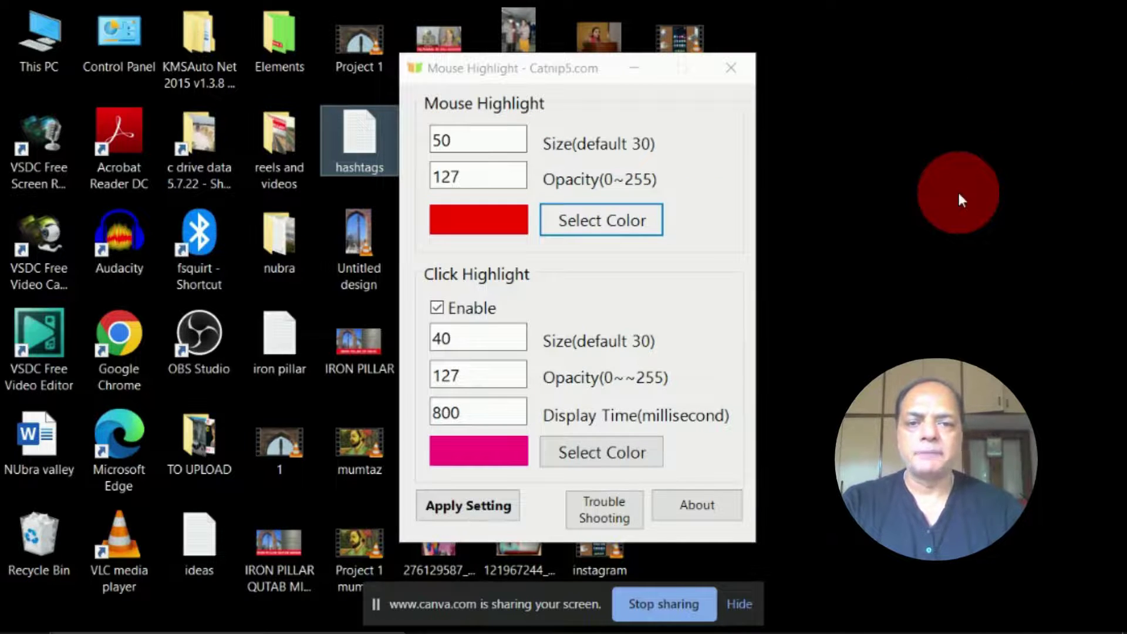
double_click(459, 340)
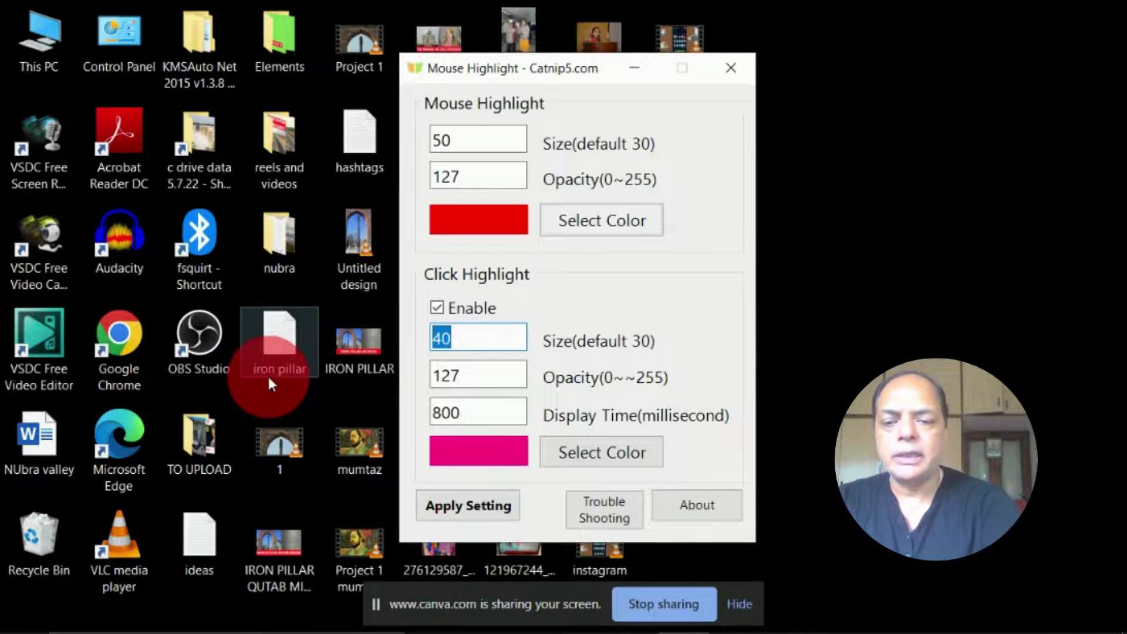
type("10")
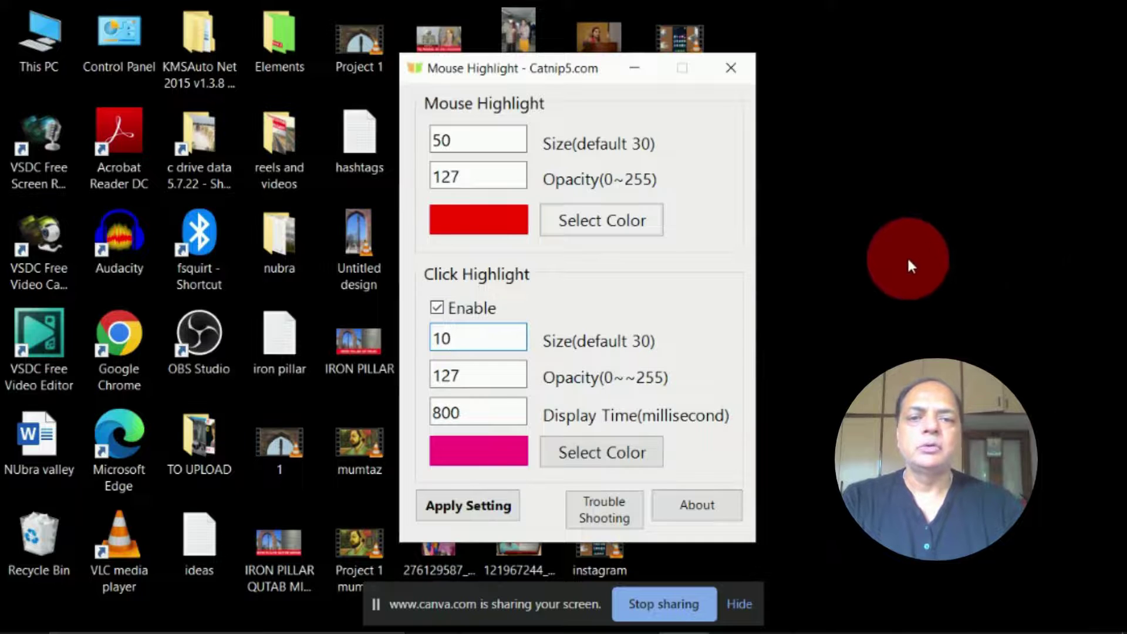
left_click(458, 507)
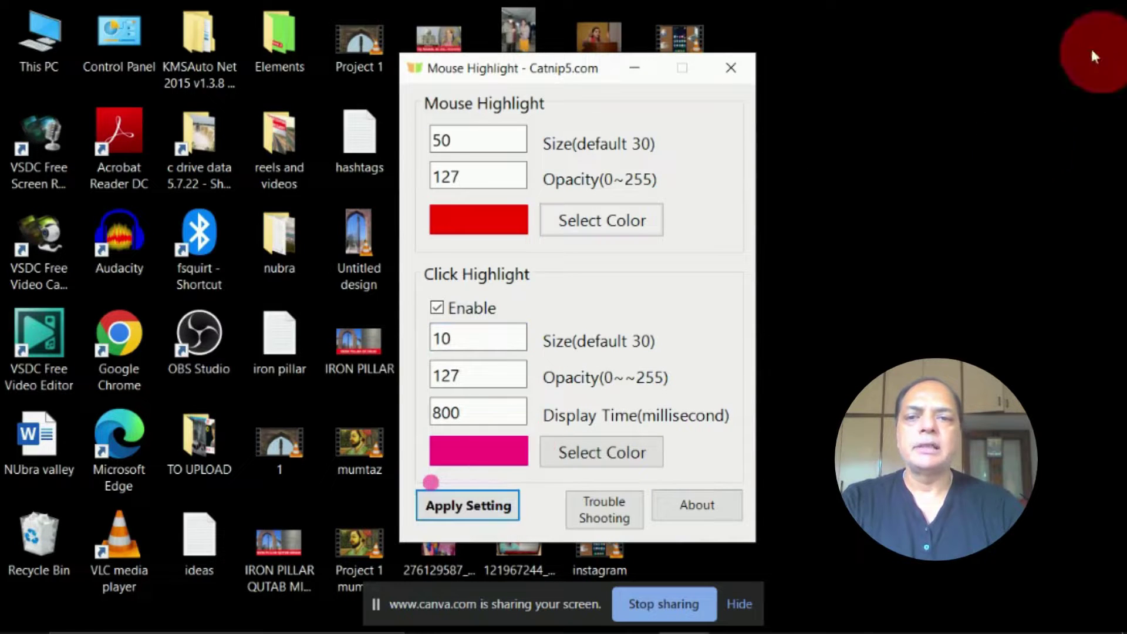
left_click(275, 235)
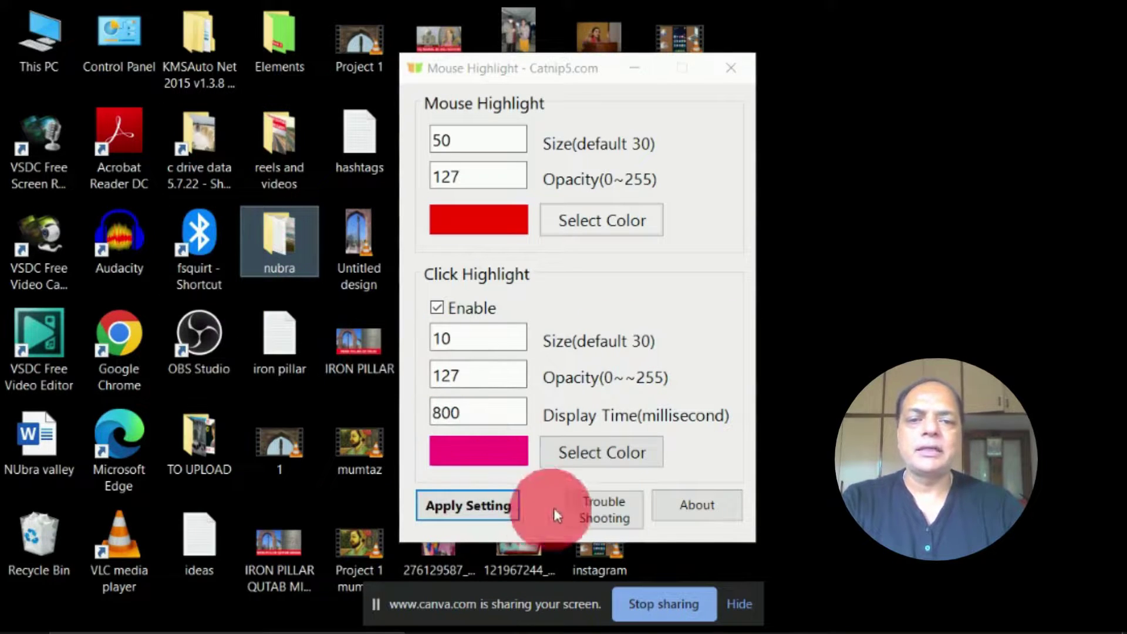
Change the click highlight color to the lime green basic color (Red 128, Green 255, Blue 0) and apply the setting
left_click(584, 449)
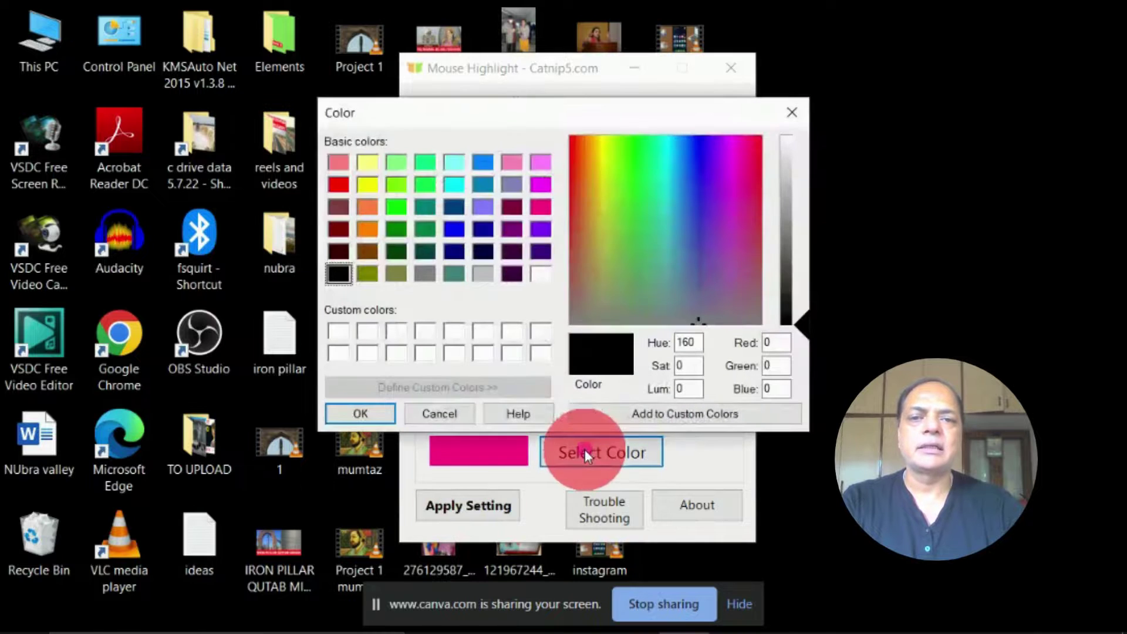
left_click(395, 184)
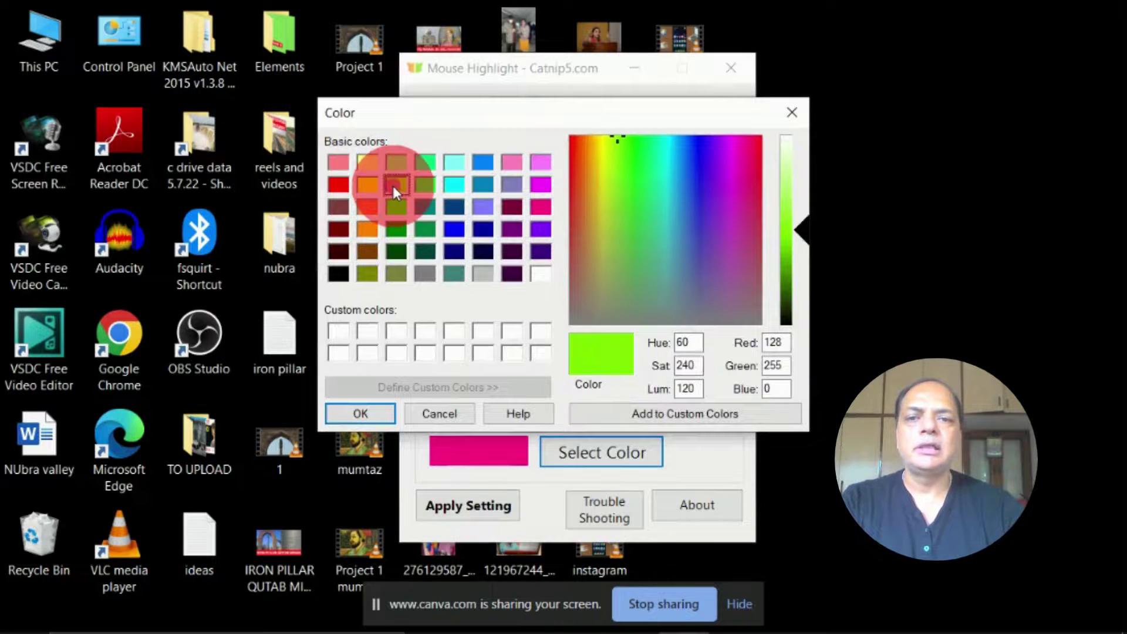
left_click(347, 413)
left_click(499, 508)
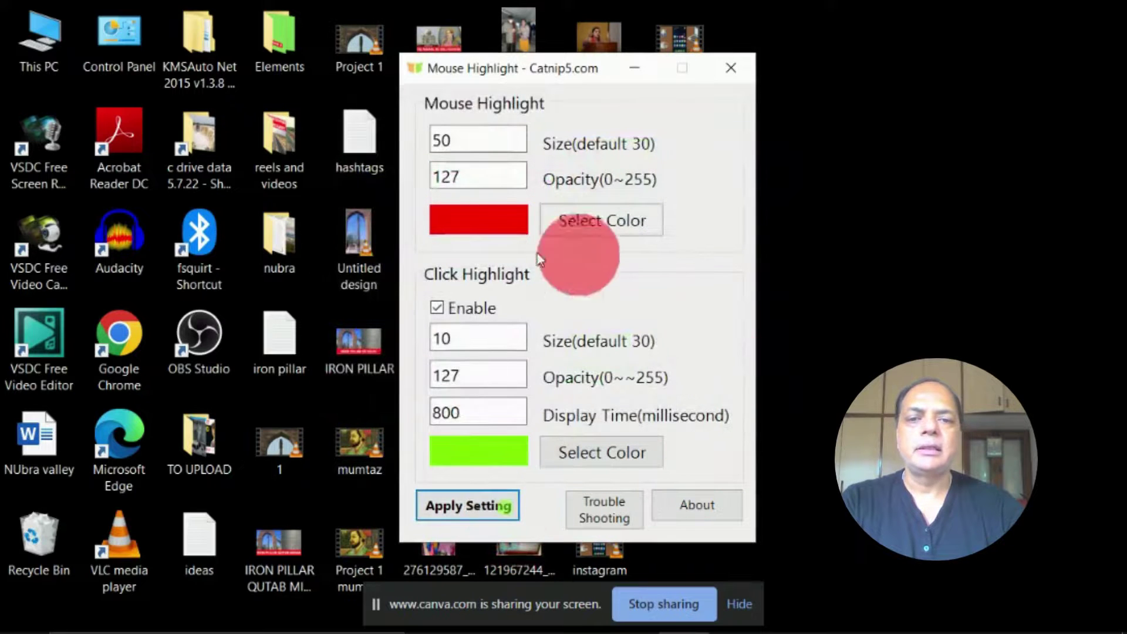
Set the click highlight size to 30 and apply the setting
double_click(435, 338)
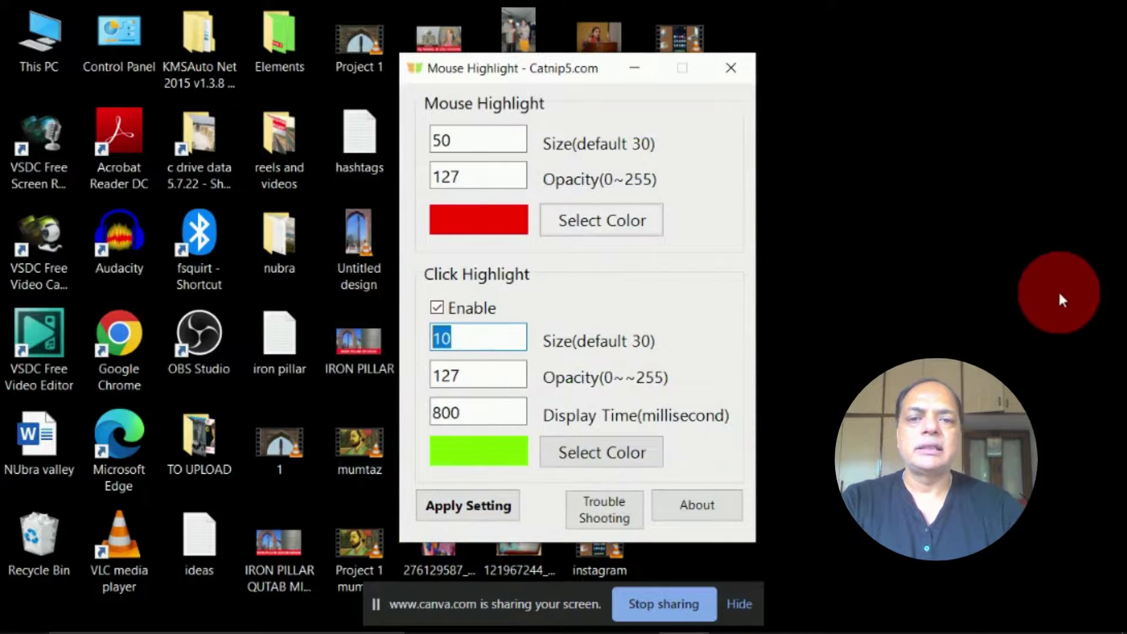
type("30")
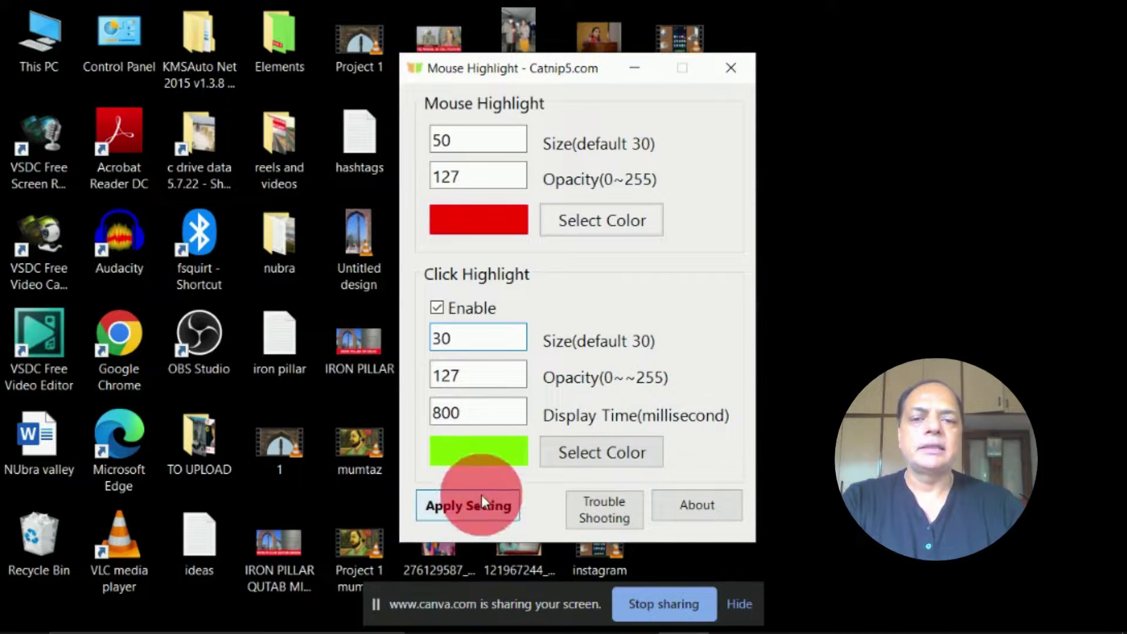
left_click(484, 512)
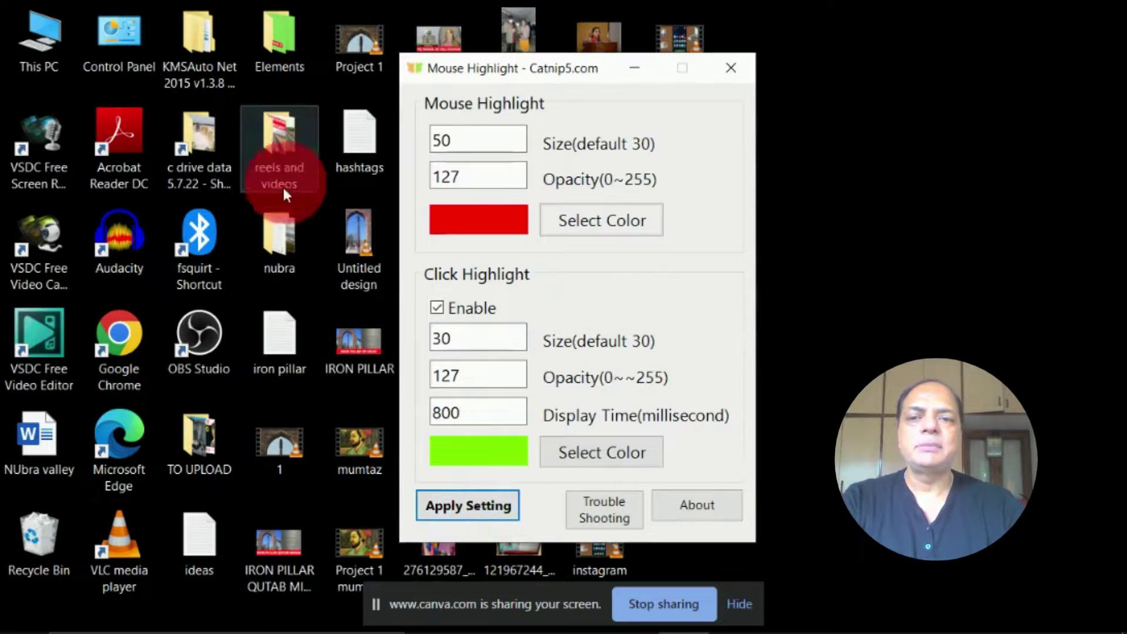
Test the click highlight on the nubra folder and iron pillar file, and minimize the Mouse Highlight window
left_click(287, 229)
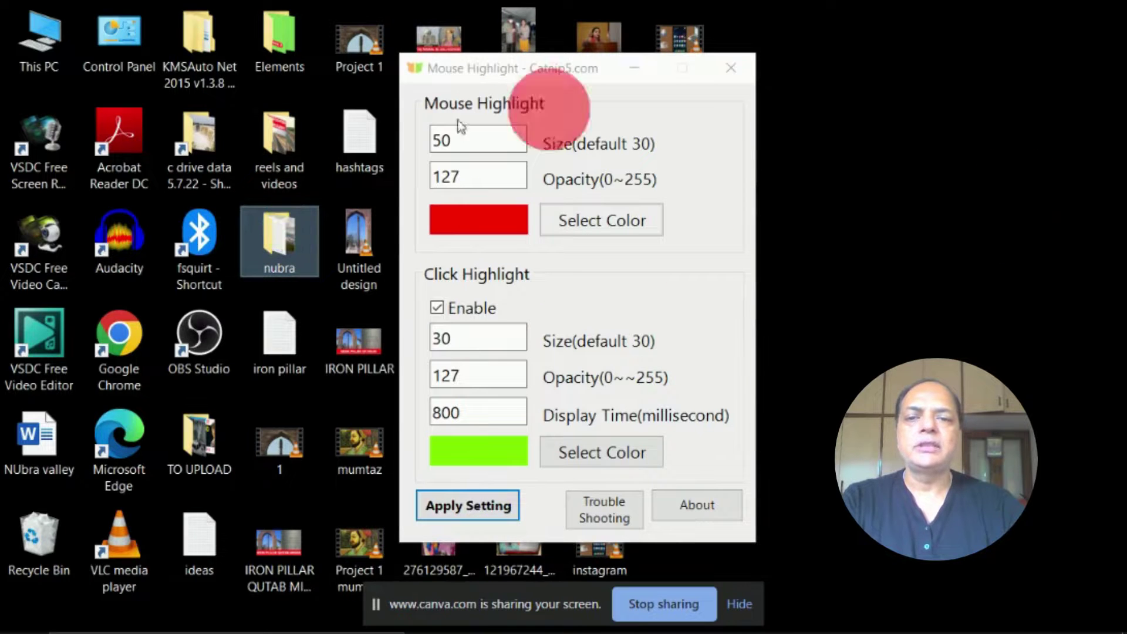
left_click(275, 340)
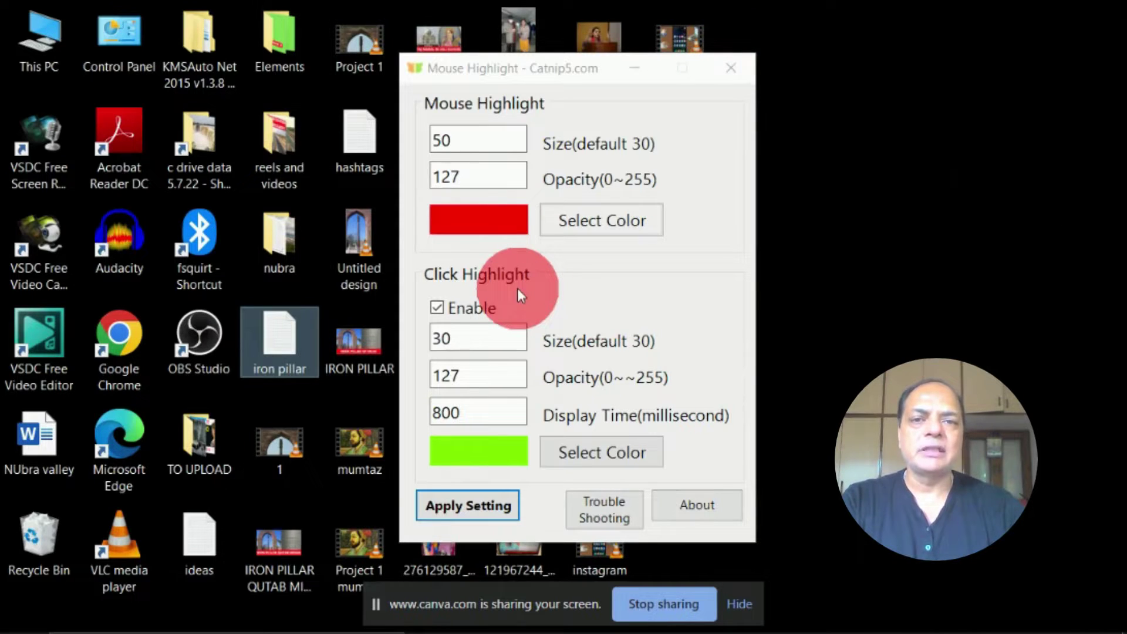
left_click(637, 67)
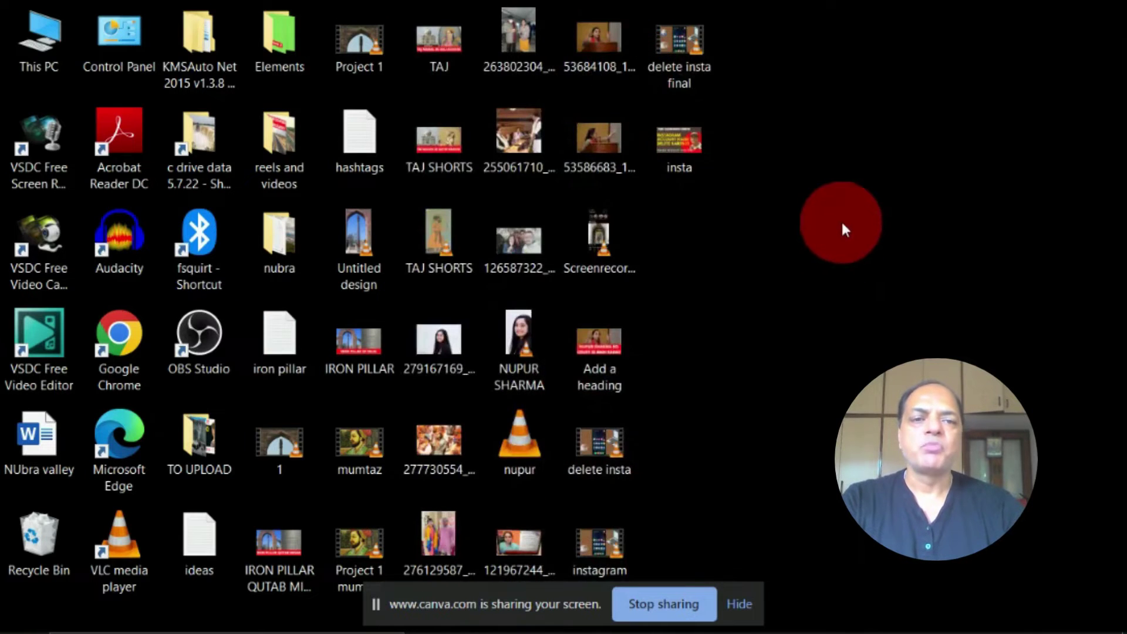